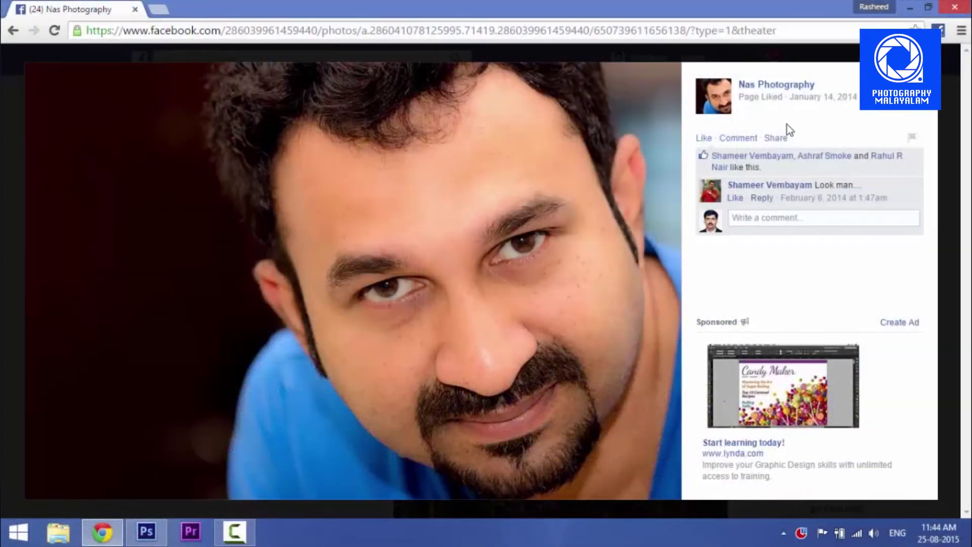
- Go to the photographer's Facebook page, open Photos and scroll down to the photo grid
{"action": "left_click", "coordinate": [778, 85]}
{"action": "left_click", "coordinate": [402, 310]}
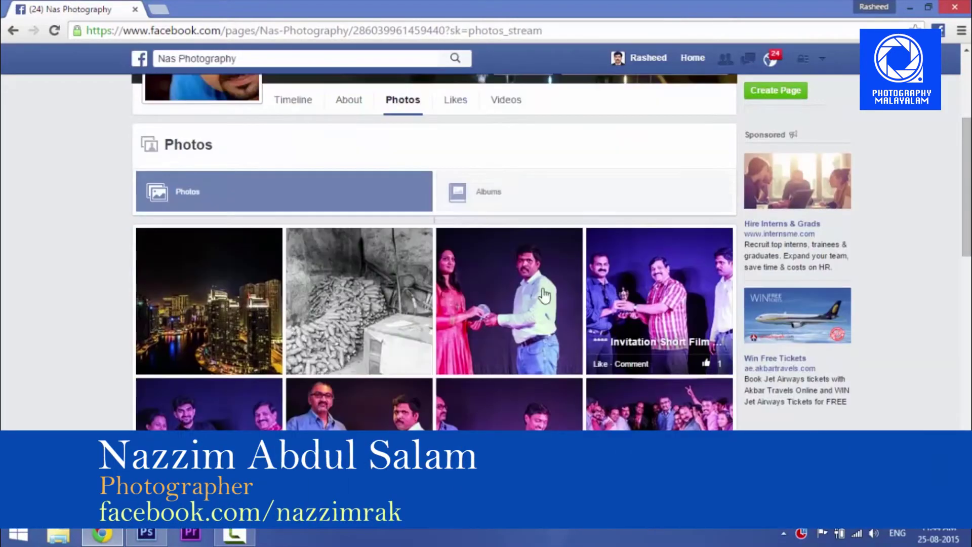
{"action": "scroll", "coordinate": [311, 242], "scroll_direction": "down", "scroll_amount": 5}
{"action": "scroll", "coordinate": [311, 242], "scroll_direction": "down", "scroll_amount": 10}
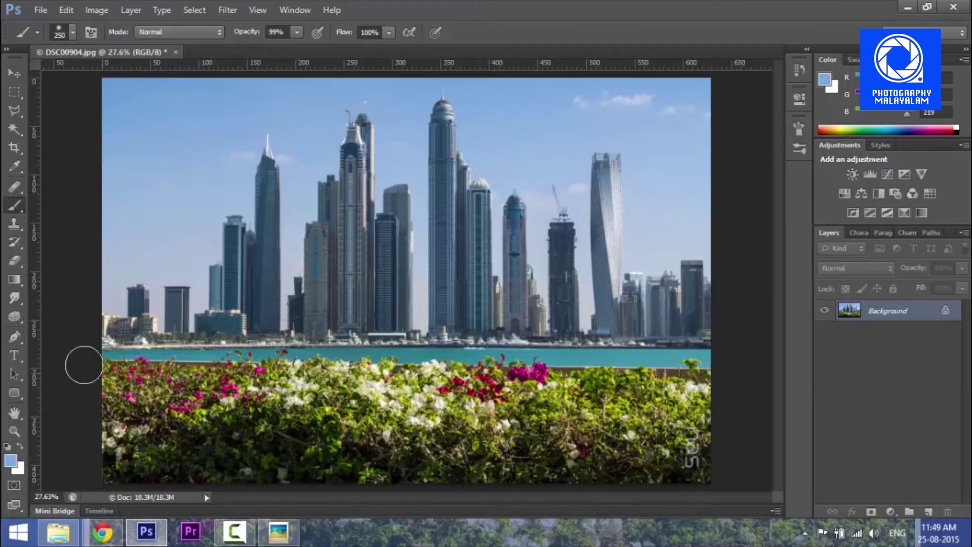
- Marquee-select the sky and skyline, copy-paste it onto a new layer, and hide the Background
{"action": "left_click", "coordinate": [14, 91]}
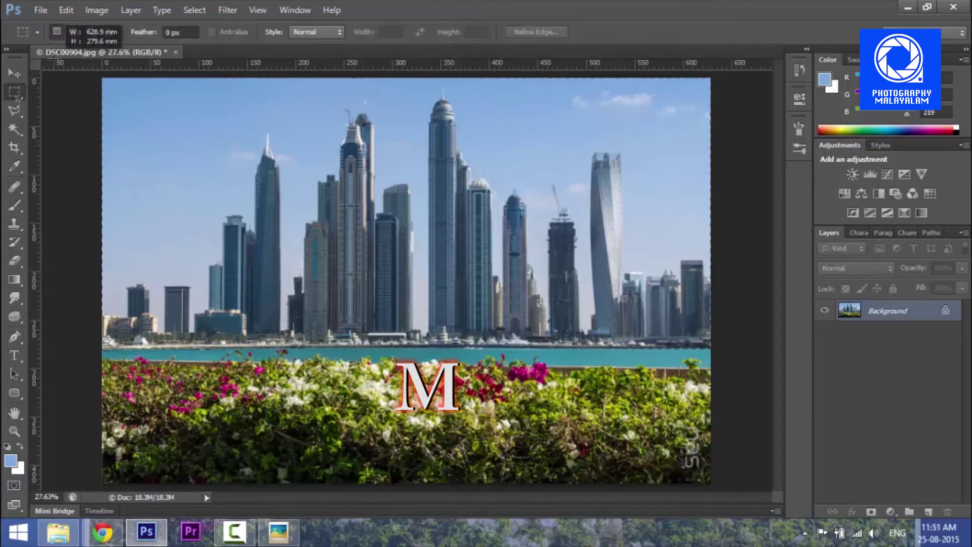
{"action": "left_click_drag", "start_coordinate": [53, 59], "coordinate": [53, 59]}
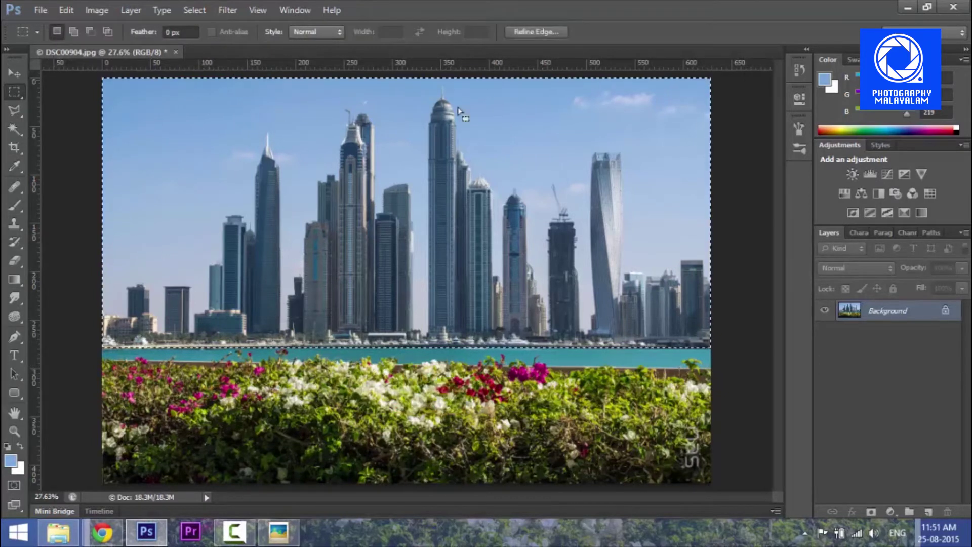
{"action": "left_click", "coordinate": [65, 10]}
{"action": "left_click", "coordinate": [127, 92]}
{"action": "left_click", "coordinate": [66, 10]}
{"action": "left_click", "coordinate": [117, 120]}
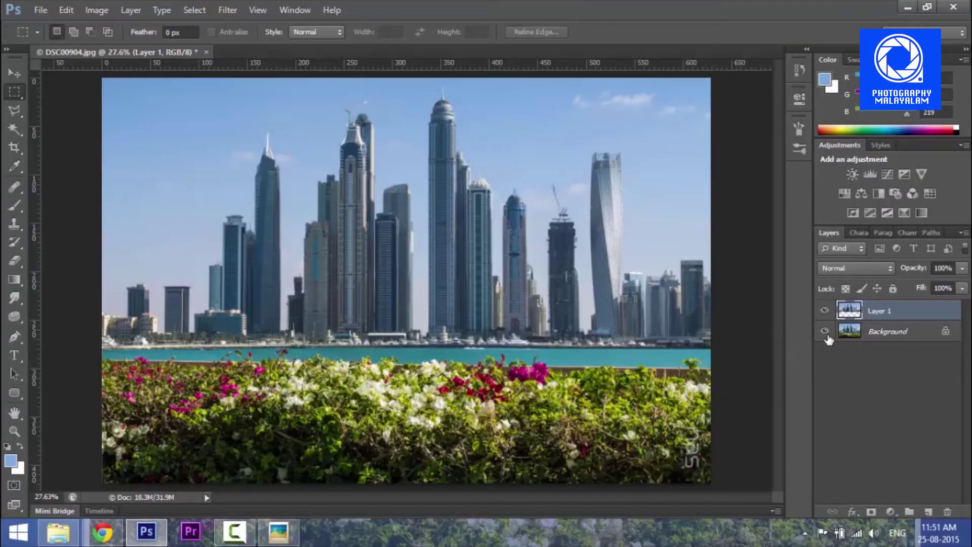
{"action": "left_click", "coordinate": [824, 332]}
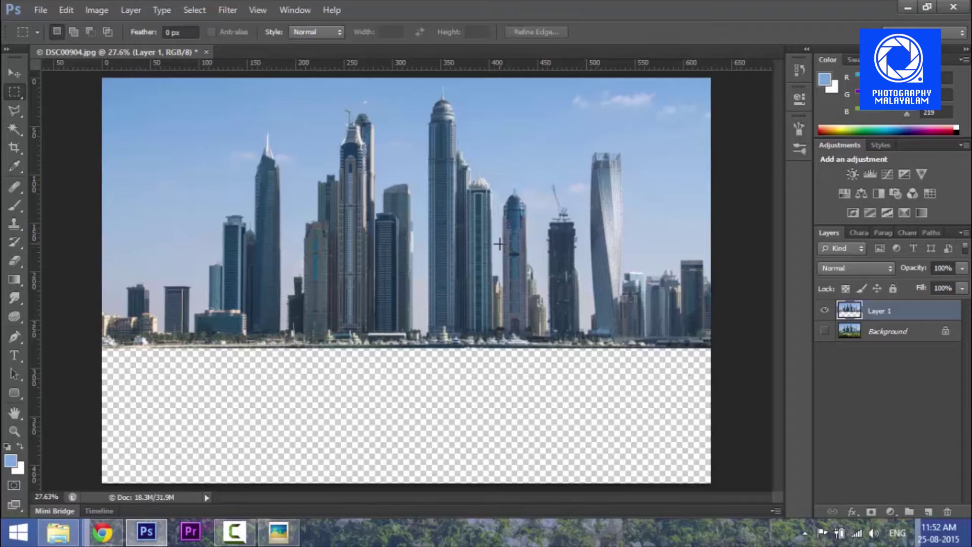
{"action": "key", "text": "alt+e"}
- Duplicate Layer 1 to create Layer 1 copy
{"action": "right_click", "coordinate": [901, 314]}
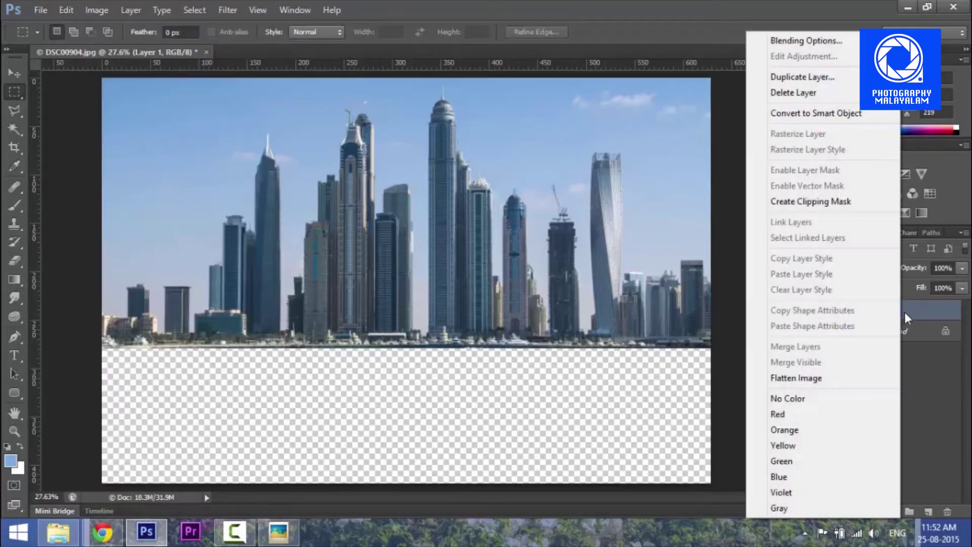
{"action": "left_click", "coordinate": [815, 78]}
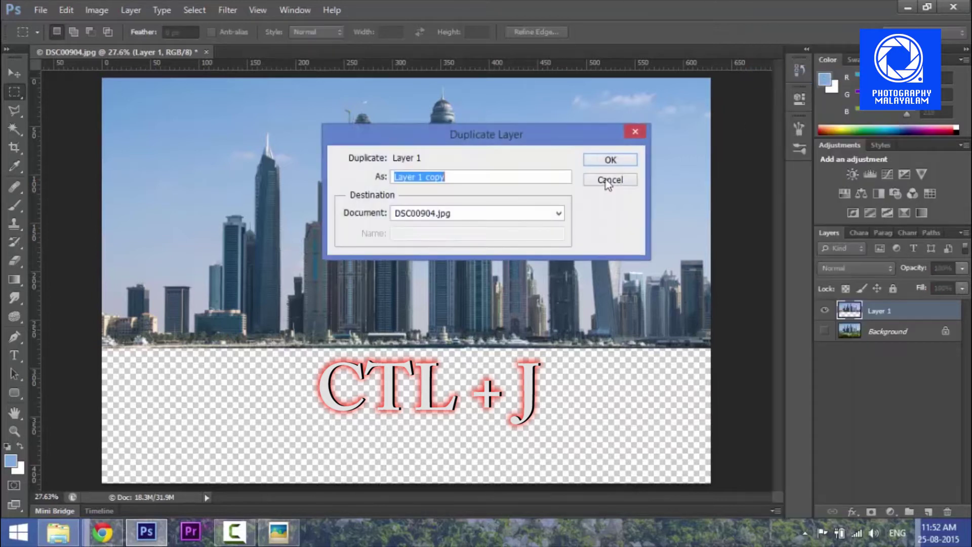
{"action": "left_click", "coordinate": [613, 160]}
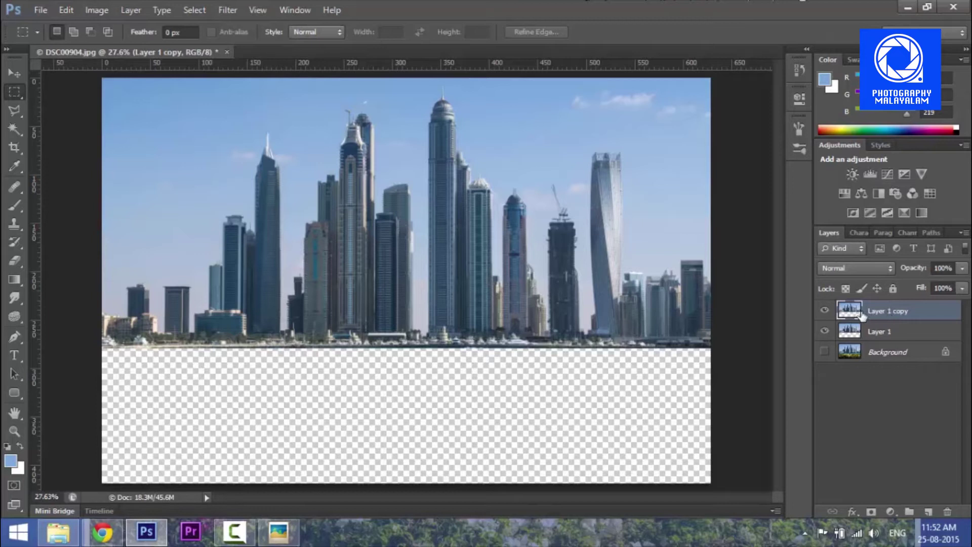
{"action": "left_click", "coordinate": [68, 8]}
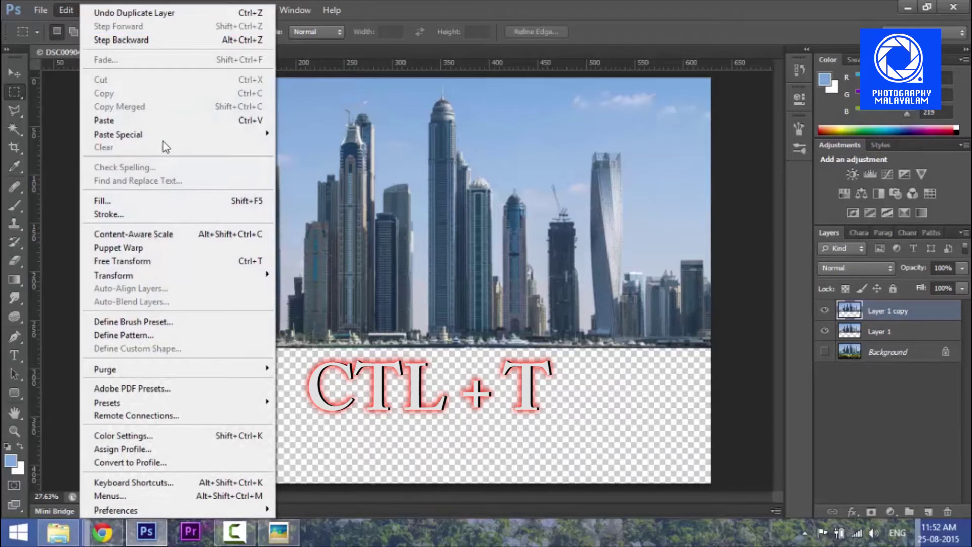
- Flip Layer 1 copy vertically with Free Transform and commit the change
{"action": "left_click", "coordinate": [121, 263]}
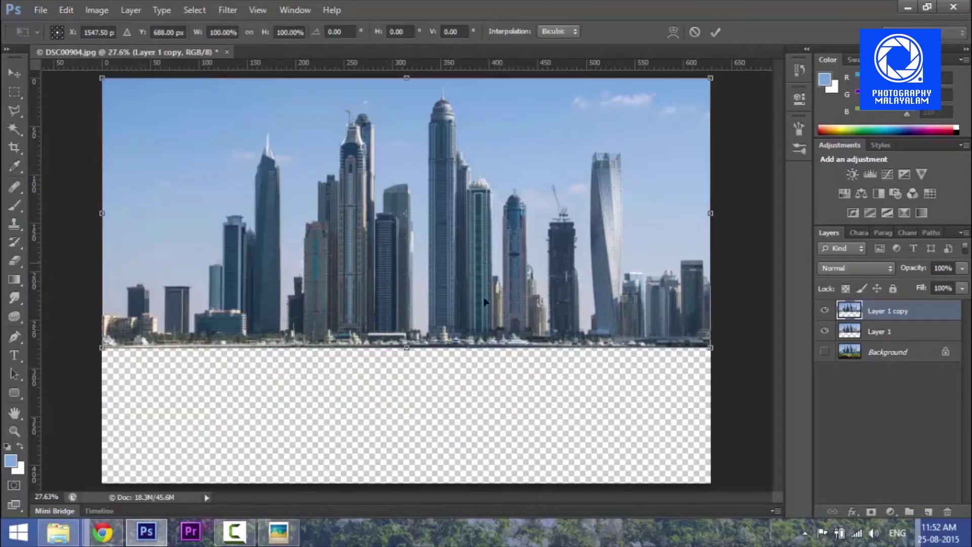
{"action": "right_click", "coordinate": [465, 229]}
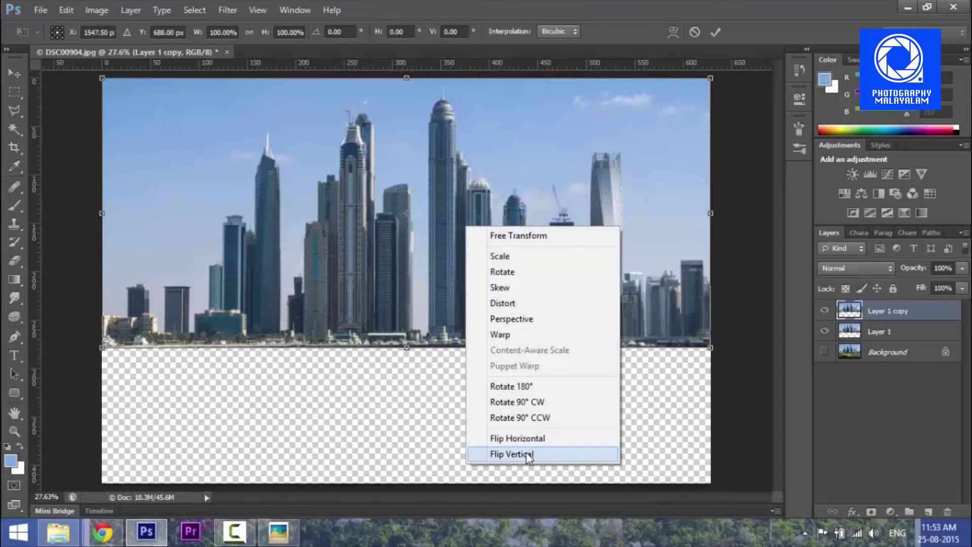
{"action": "left_click", "coordinate": [527, 454]}
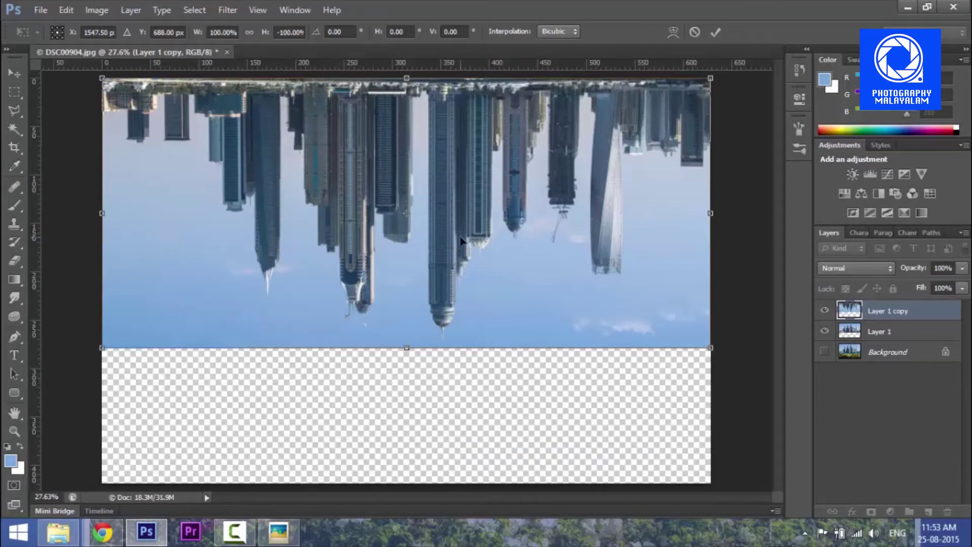
{"action": "key", "text": "Return"}
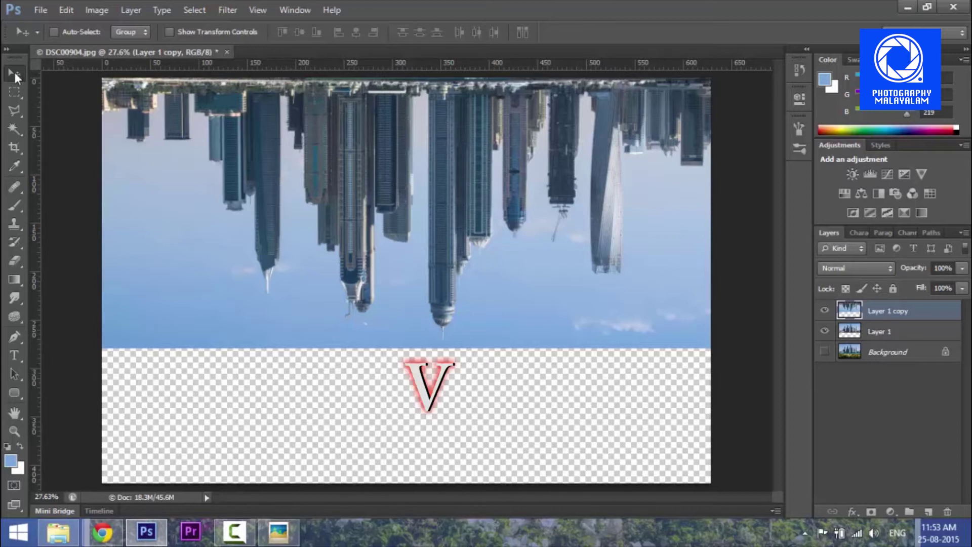
- Drag the flipped skyline below the original so it sits as a reflection
{"action": "left_click_drag", "start_coordinate": [441, 128], "coordinate": [427, 405]}
{"action": "key", "text": "z"}
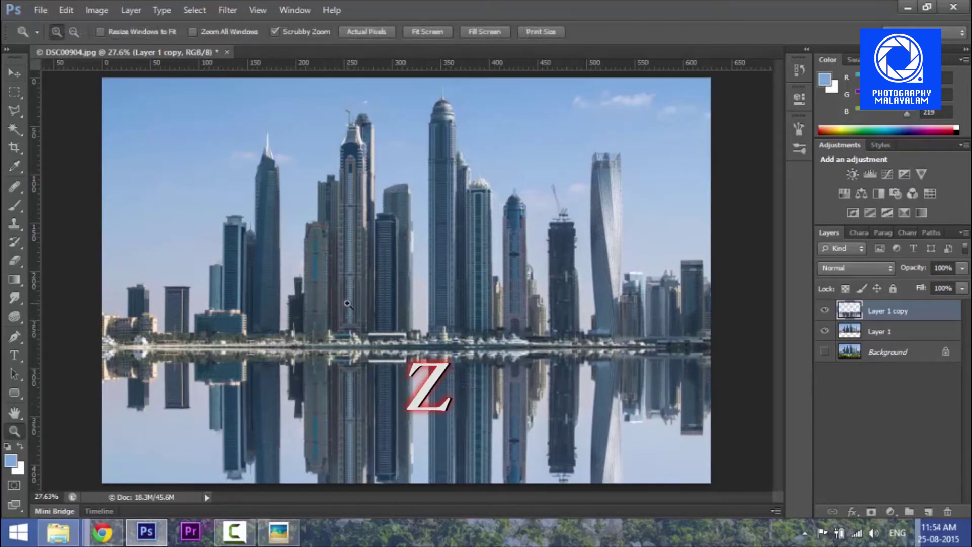
{"action": "left_click", "coordinate": [358, 303], "text": "alt"}
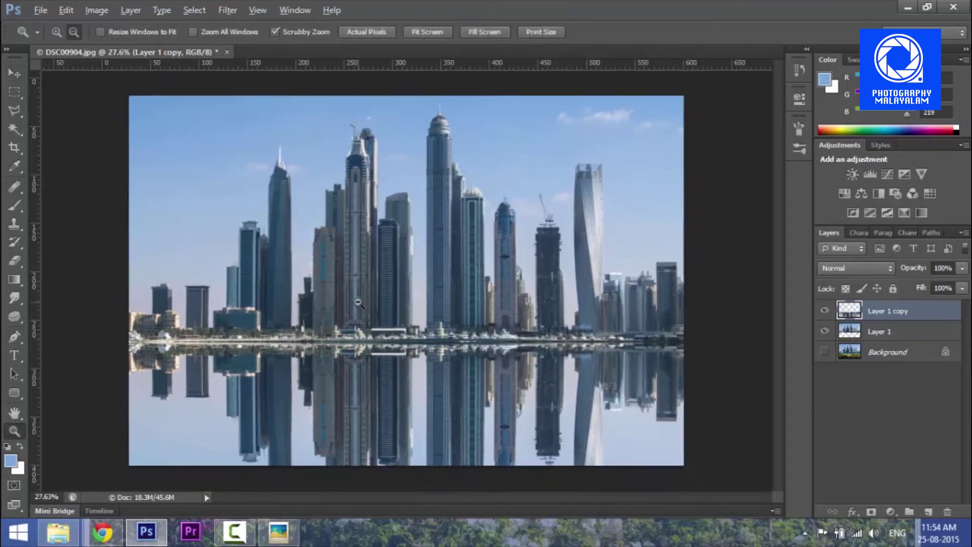
- Extend the canvas downward with the Crop tool to fit the reflection
{"action": "key", "text": "c"}
{"action": "left_click_drag", "start_coordinate": [406, 403], "coordinate": [397, 441]}
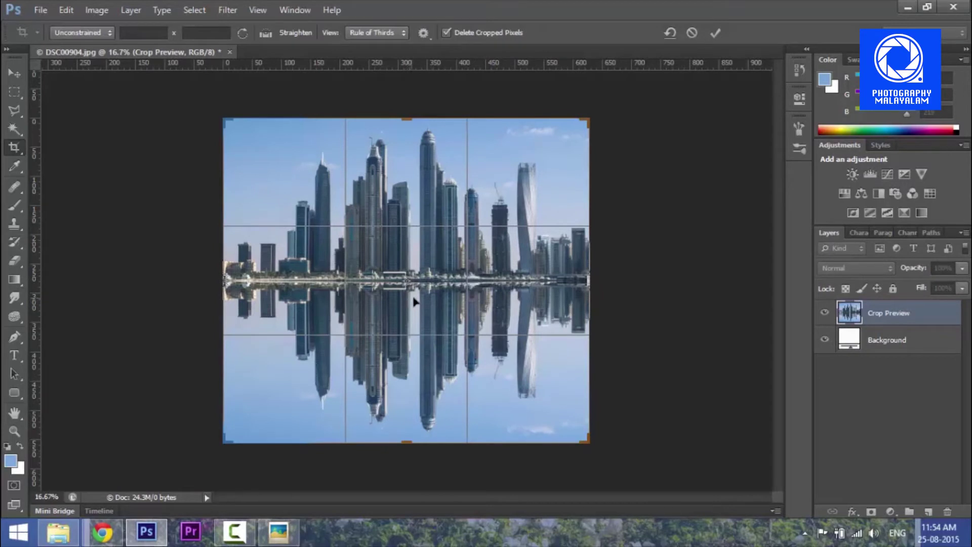
{"action": "key", "text": "Return"}
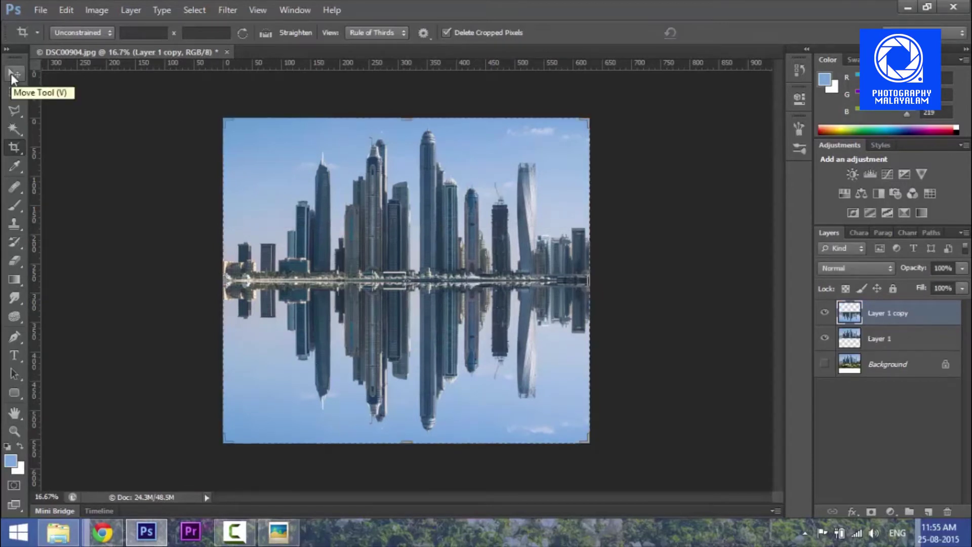
{"action": "key", "text": "v"}
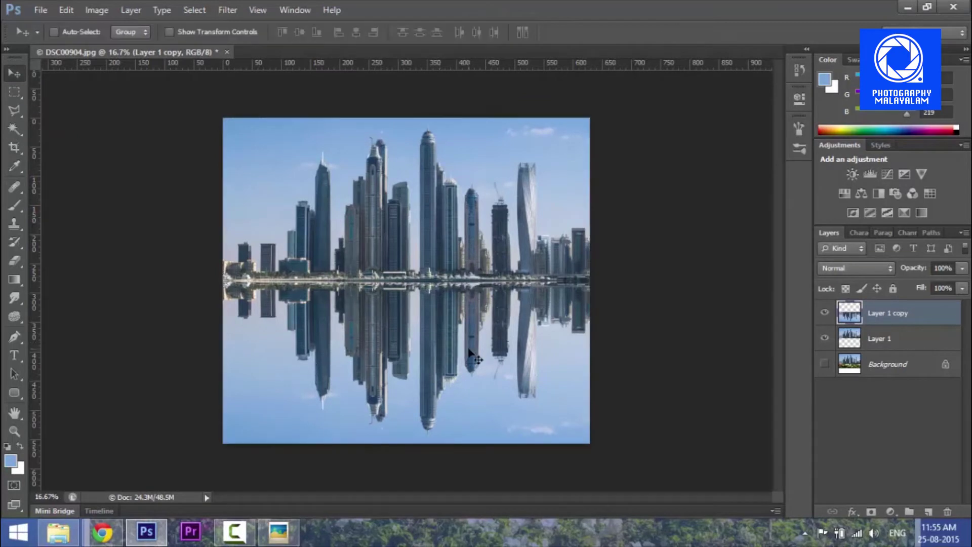
- Squash the reflection to 80.81% height and move Layer 1 copy below Layer 1
{"action": "left_click", "coordinate": [65, 10]}
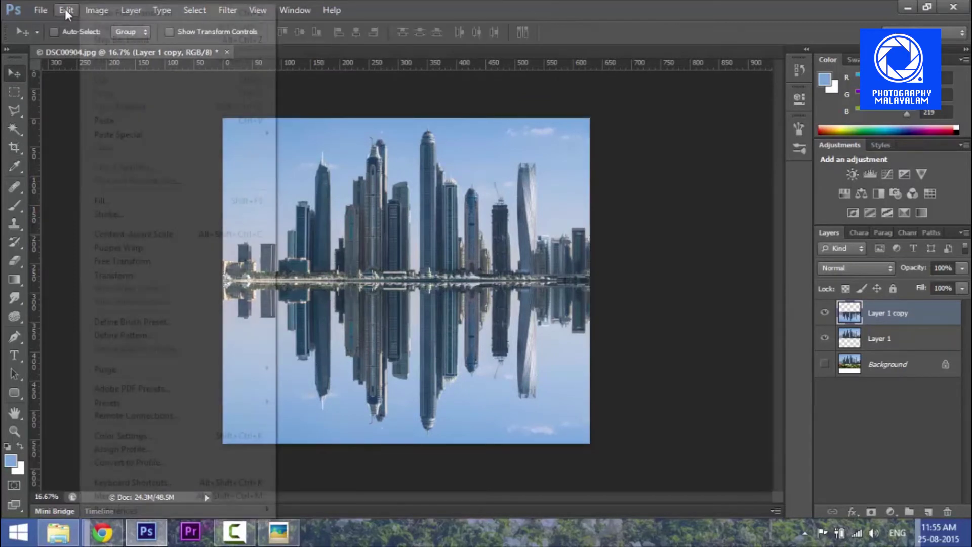
{"action": "left_click", "coordinate": [129, 259]}
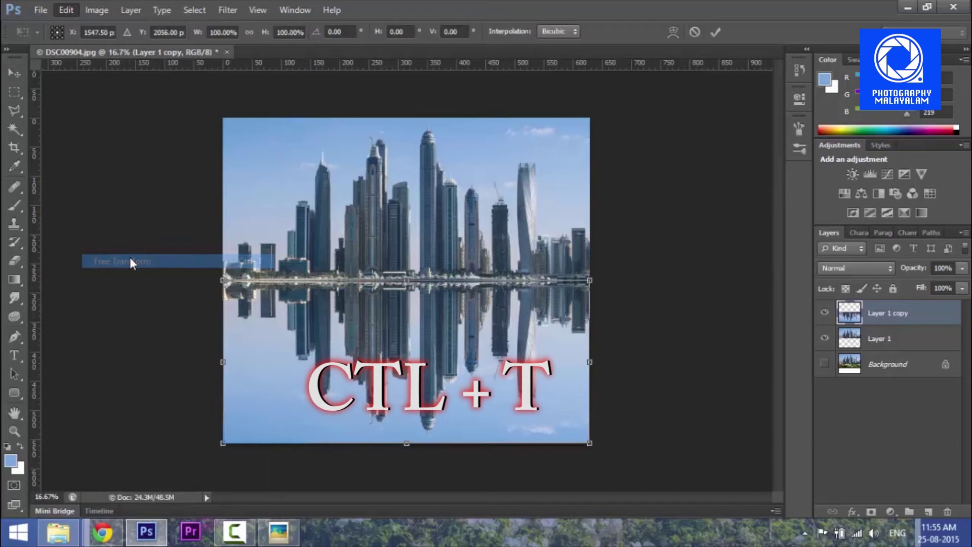
{"action": "left_click_drag", "start_coordinate": [405, 441], "coordinate": [405, 412]}
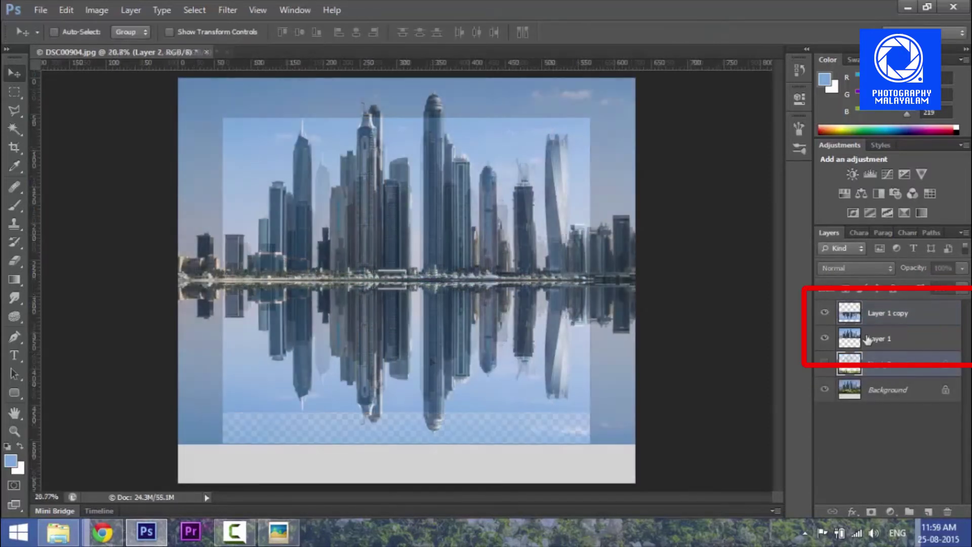
{"action": "left_click_drag", "start_coordinate": [869, 323], "coordinate": [871, 351]}
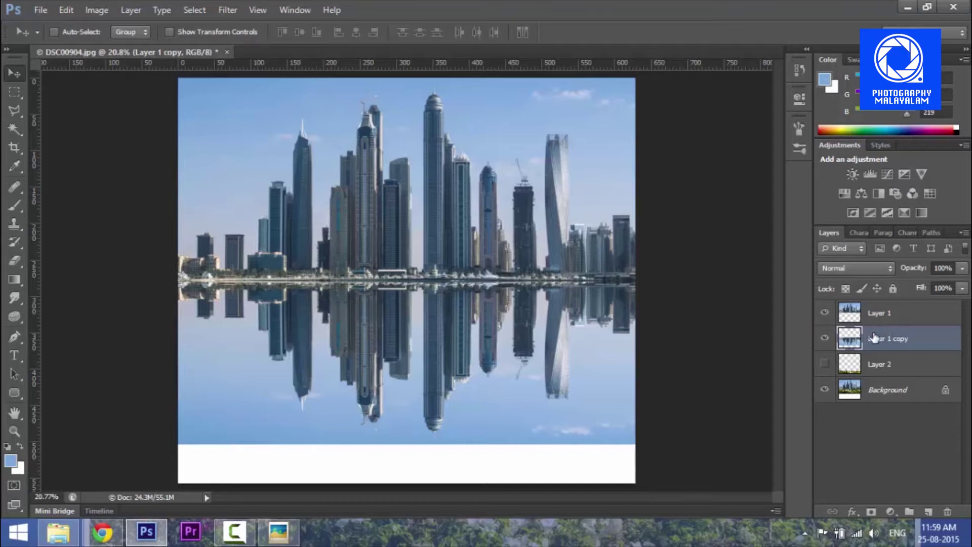
- Duplicate Layer 1 copy to create Layer 1 copy 2
{"action": "right_click", "coordinate": [882, 340]}
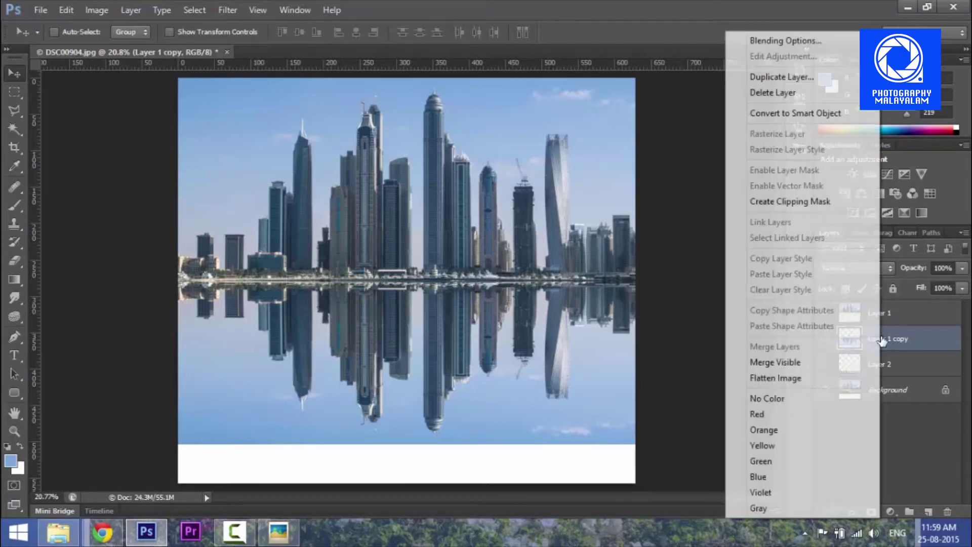
{"action": "left_click", "coordinate": [803, 78]}
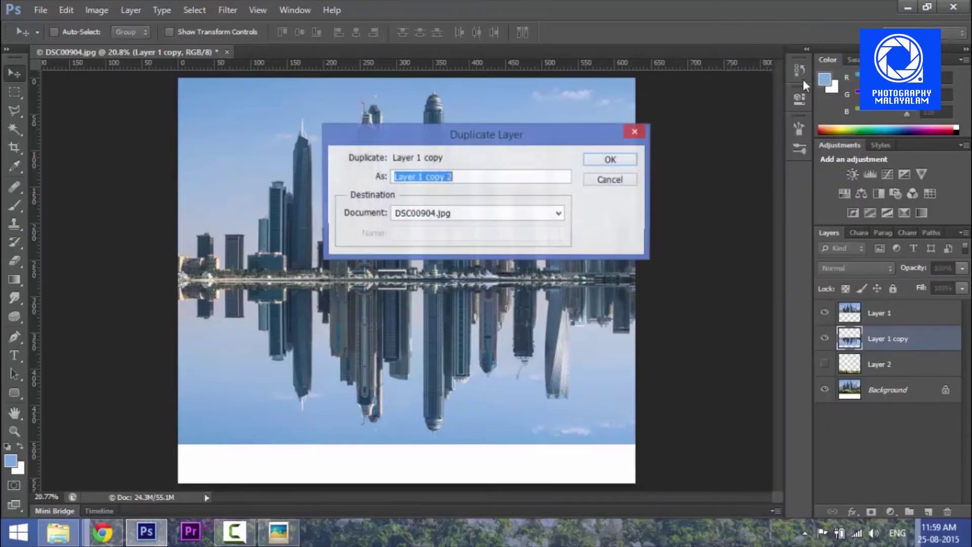
{"action": "left_click", "coordinate": [610, 160]}
- Group the chosen layers into Group 1, hide it, and select Layer 1 copy 2
{"action": "left_click", "coordinate": [880, 391]}
{"action": "left_click", "coordinate": [861, 416], "text": "shift"}
{"action": "key", "text": "ctrl+g"}
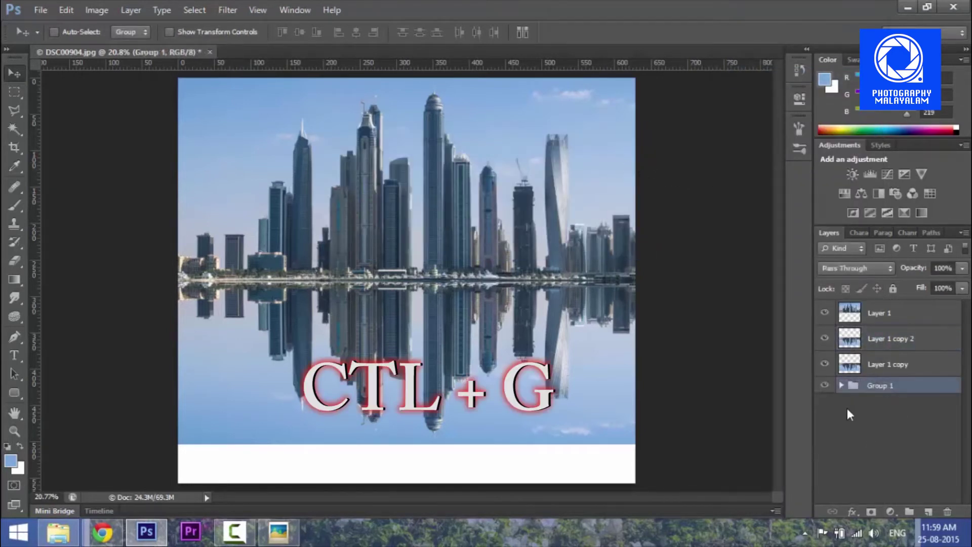
{"action": "left_click", "coordinate": [826, 389]}
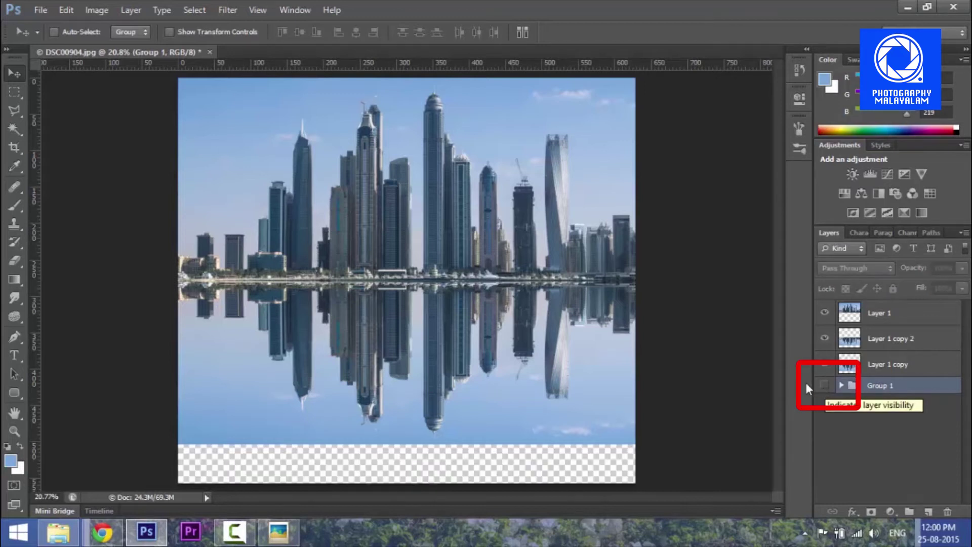
{"action": "left_click", "coordinate": [881, 338]}
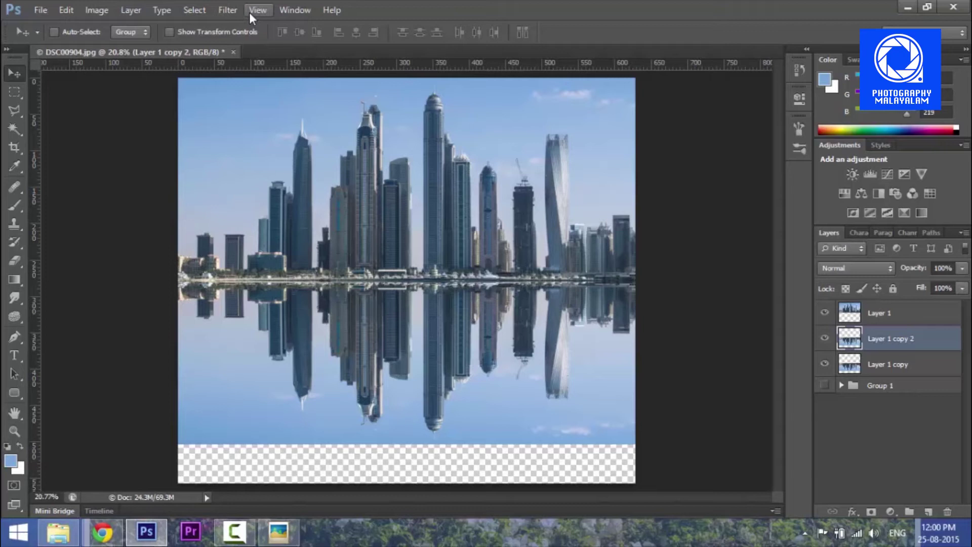
- Apply a Motion Blur of 90° angle and 40 px distance to Layer 1 copy 2
{"action": "left_click", "coordinate": [228, 11]}
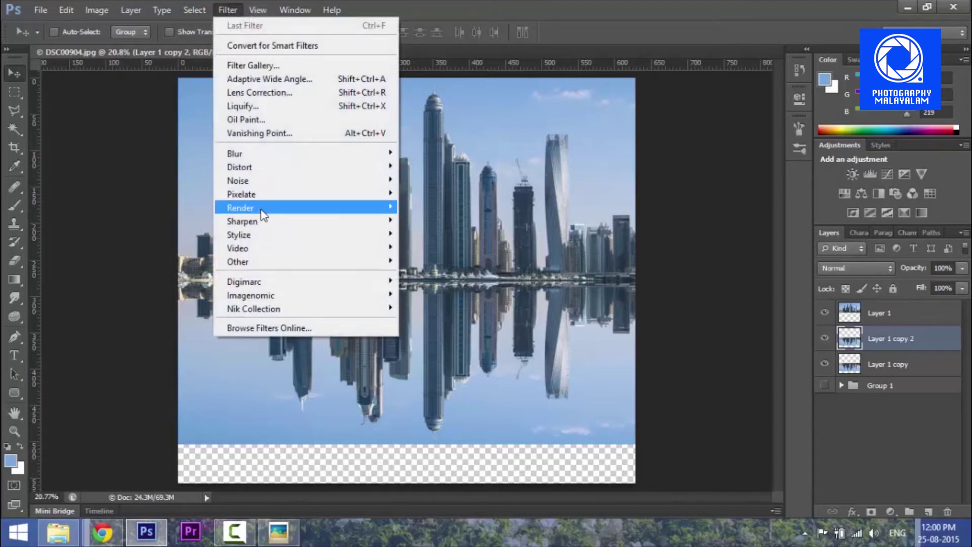
{"action": "mouse_move", "coordinate": [248, 153]}
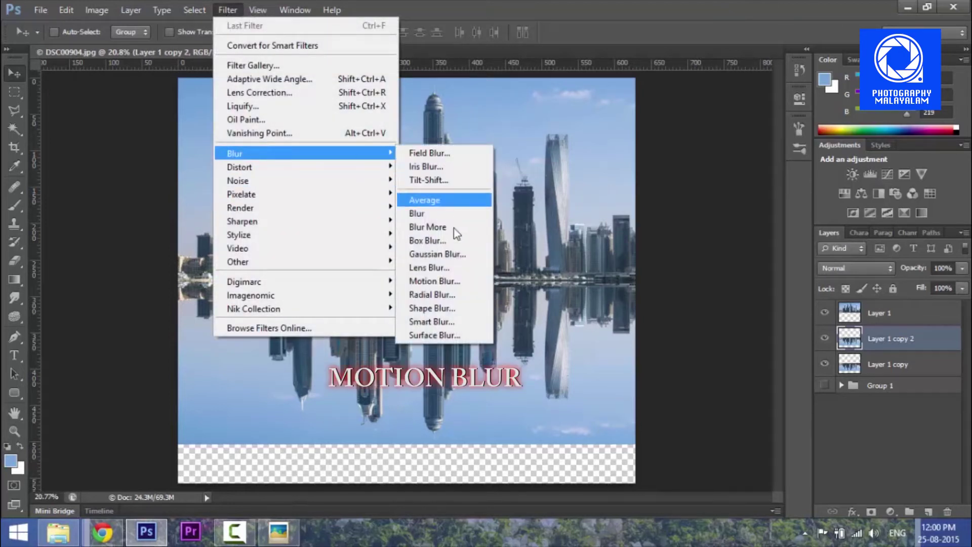
{"action": "left_click", "coordinate": [434, 282]}
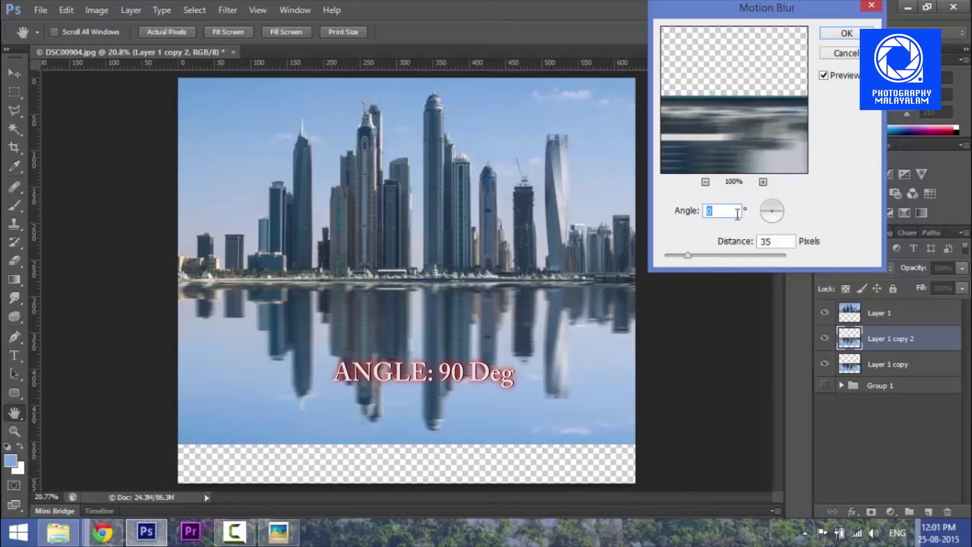
{"action": "type", "text": "90"}
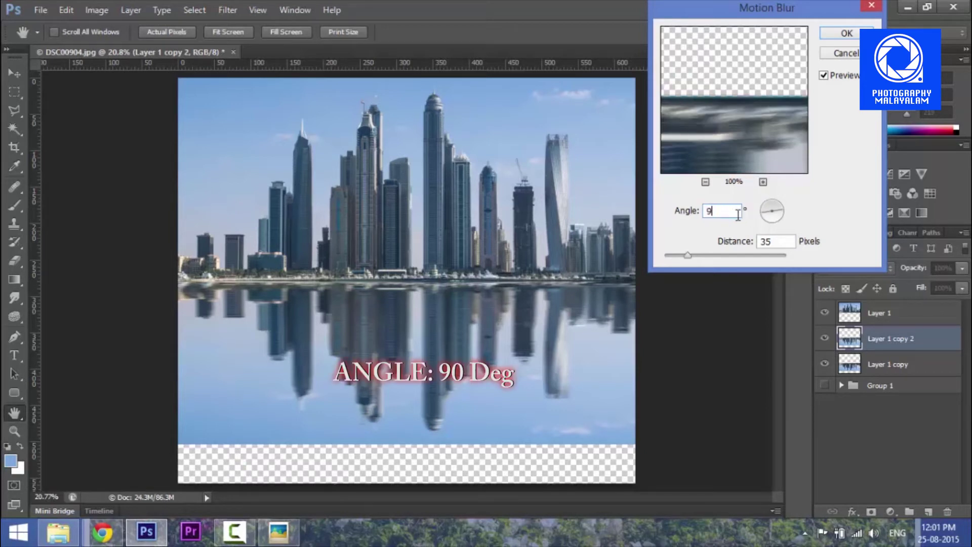
{"action": "double_click", "coordinate": [766, 241]}
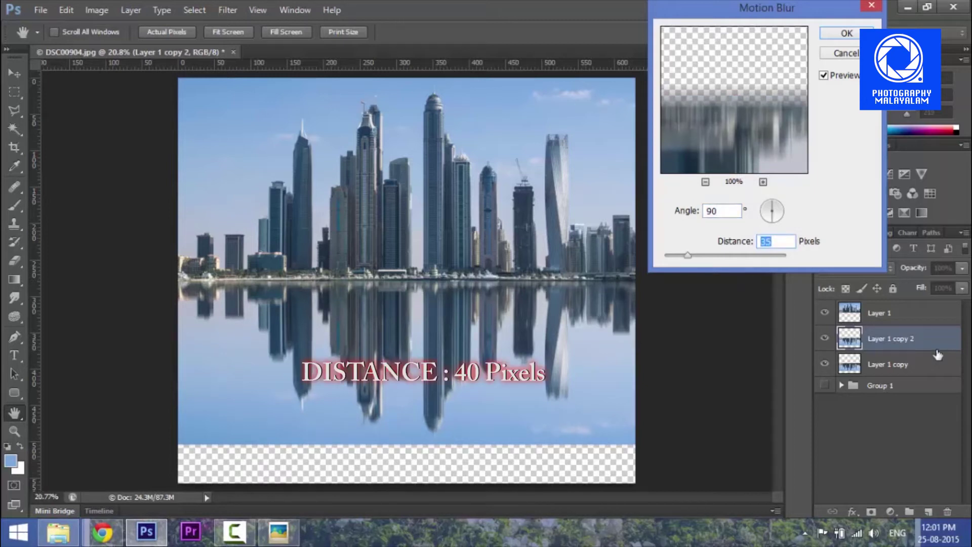
{"action": "type", "text": "40"}
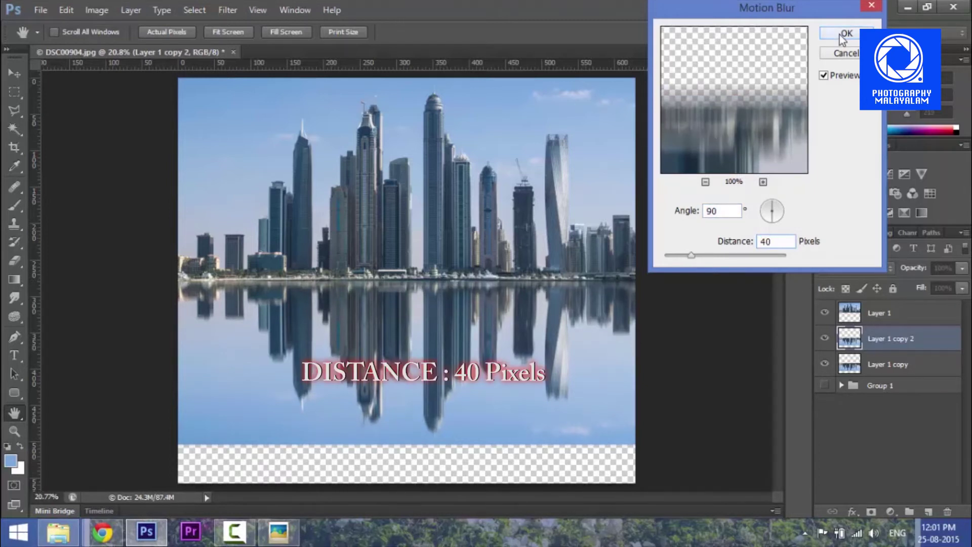
{"action": "left_click", "coordinate": [842, 34]}
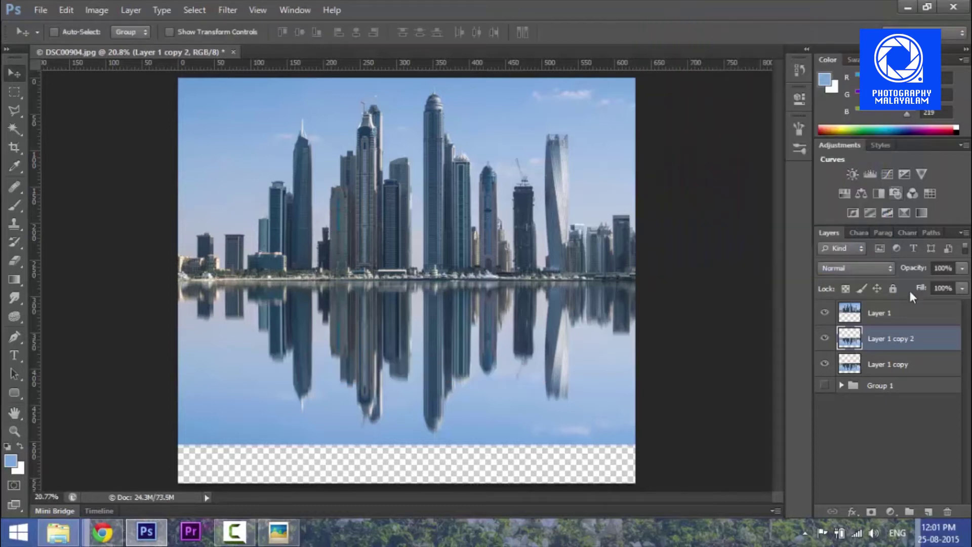
{"action": "left_click", "coordinate": [877, 365]}
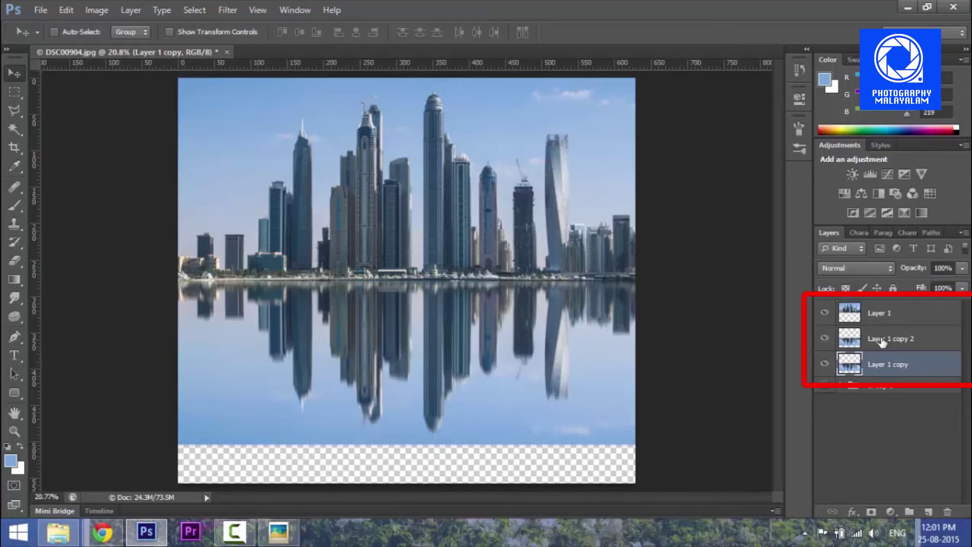
- Select Layer 1 copy together with Layer 1 copy 2 and merge them
{"action": "left_click", "coordinate": [881, 342], "text": "shift"}
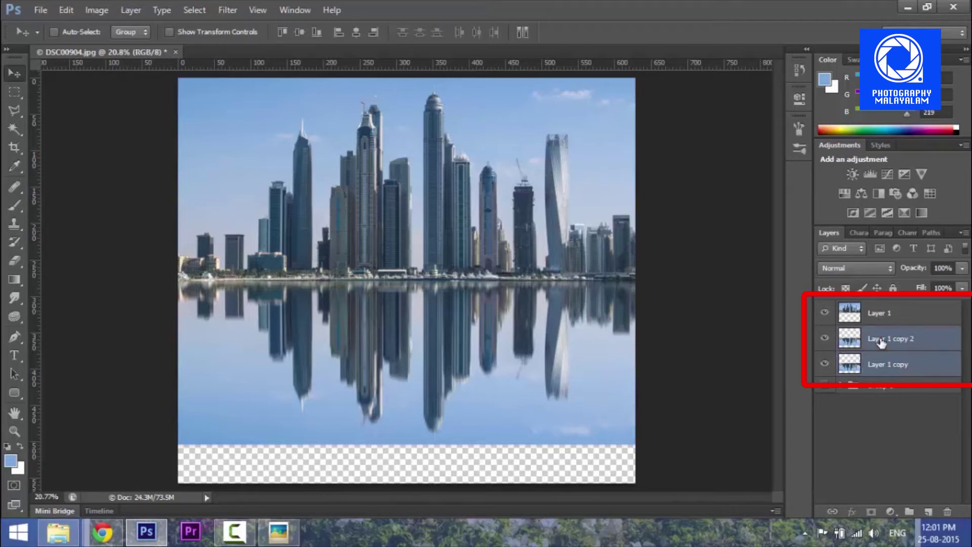
{"action": "right_click", "coordinate": [881, 343]}
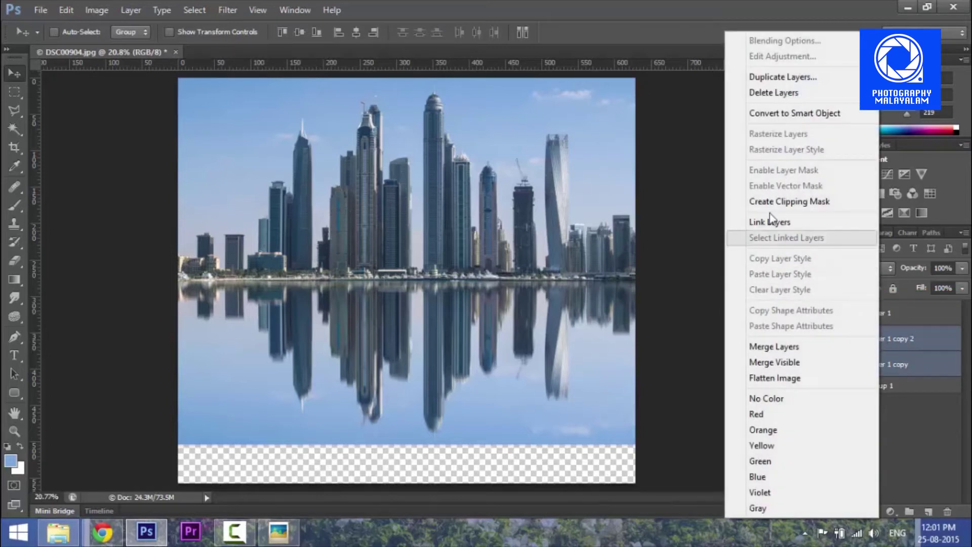
{"action": "left_click", "coordinate": [791, 348]}
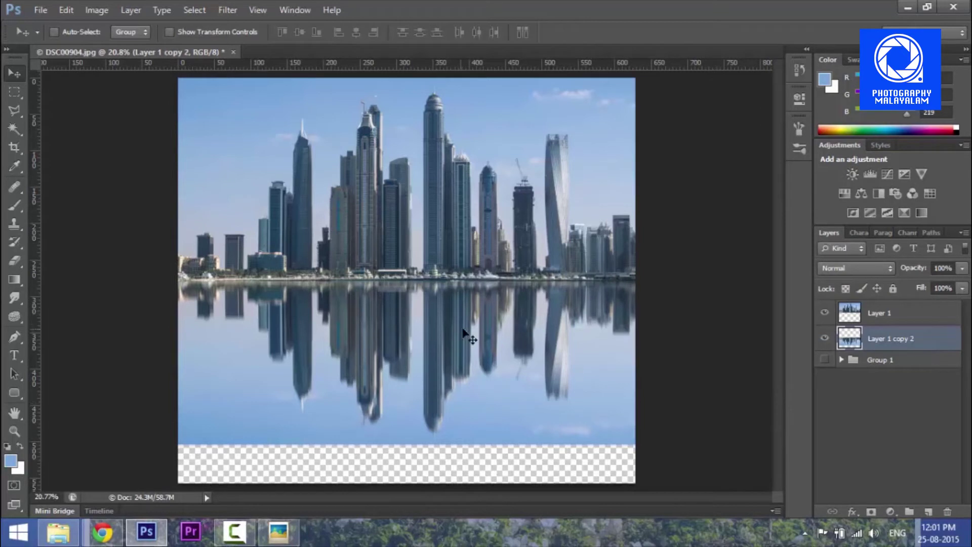
- Set up the Smudge Tool with an about 100 px brush at 10% strength
{"action": "left_click", "coordinate": [16, 302]}
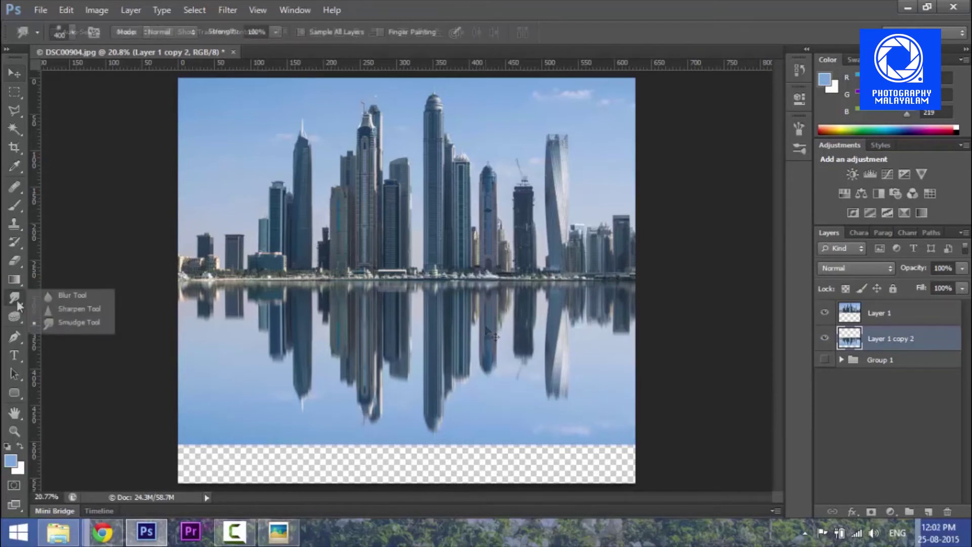
{"action": "left_click", "coordinate": [78, 322]}
{"action": "left_click", "coordinate": [72, 32]}
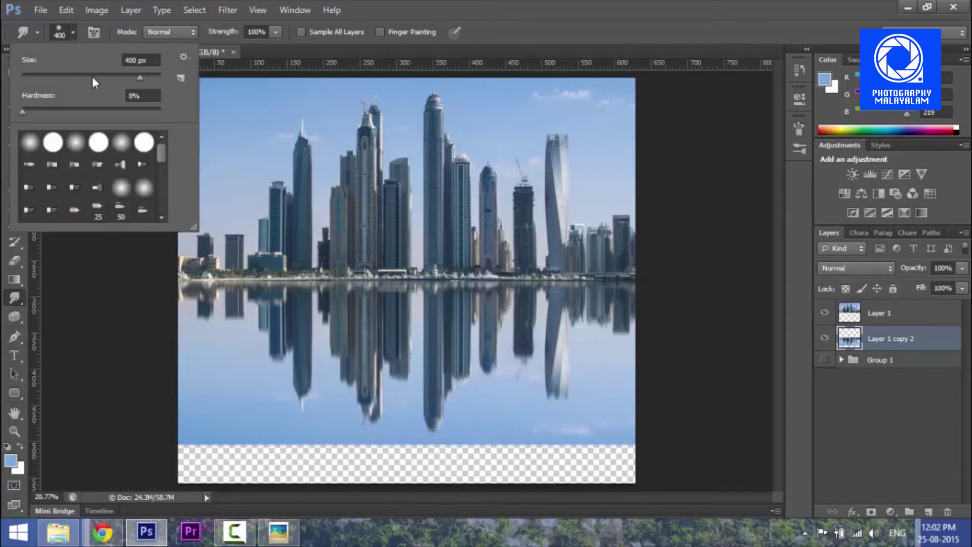
{"action": "left_click", "coordinate": [93, 78]}
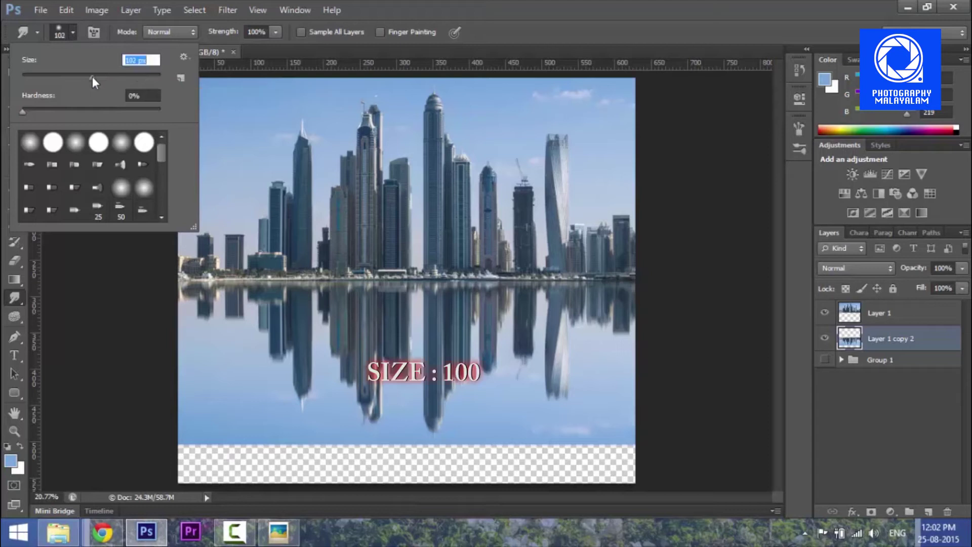
{"action": "left_click", "coordinate": [430, 1]}
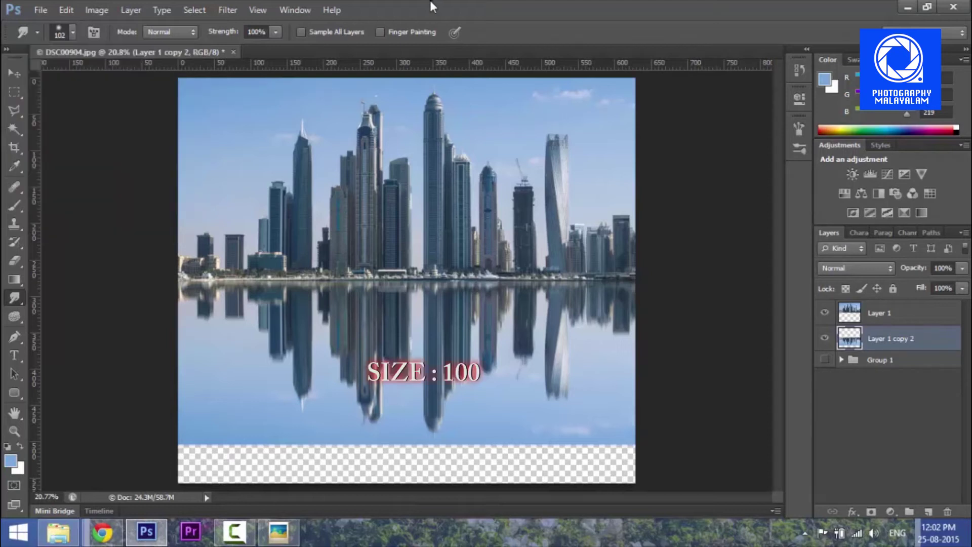
{"action": "left_click", "coordinate": [275, 33]}
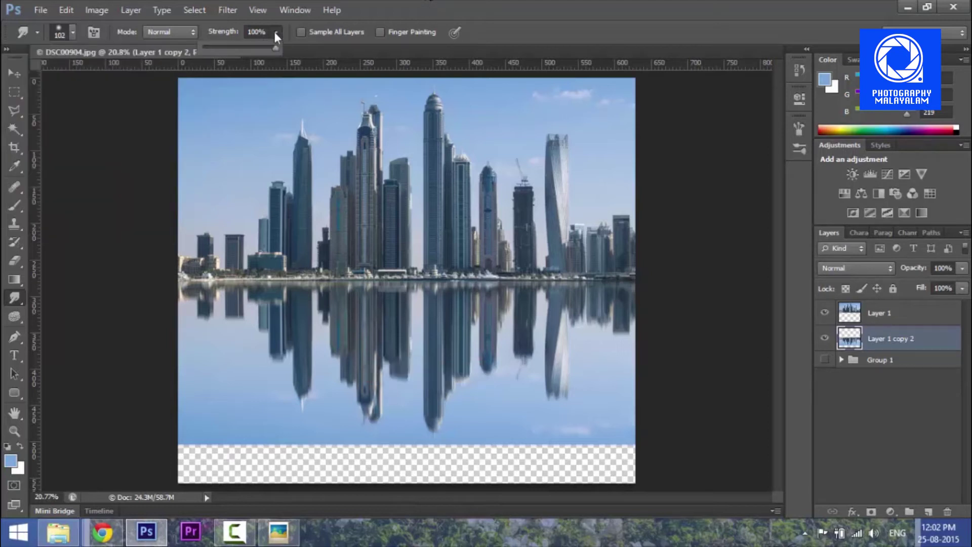
{"action": "left_click", "coordinate": [211, 47]}
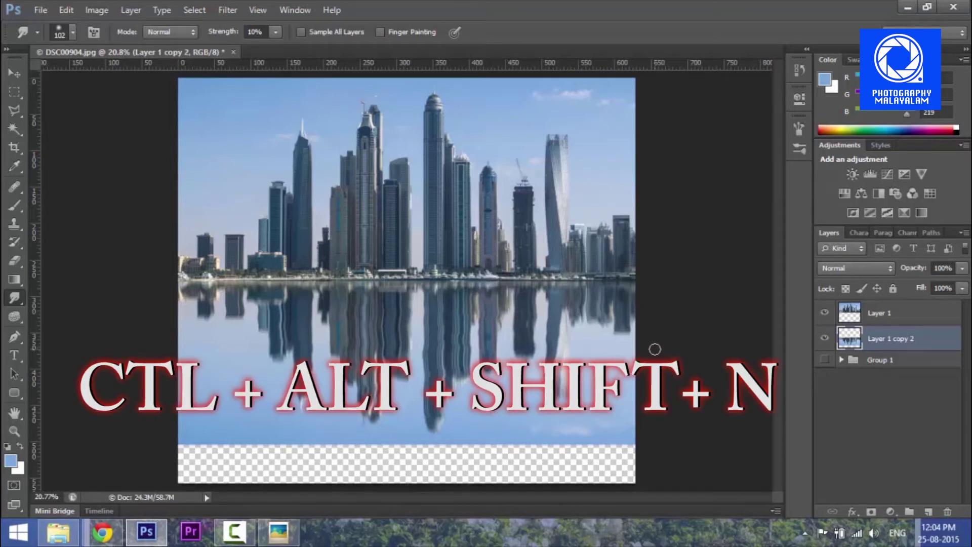
- Create Layer 3 above the reflection and fill it solid white with the Paint Bucket
{"action": "left_click", "coordinate": [930, 512]}
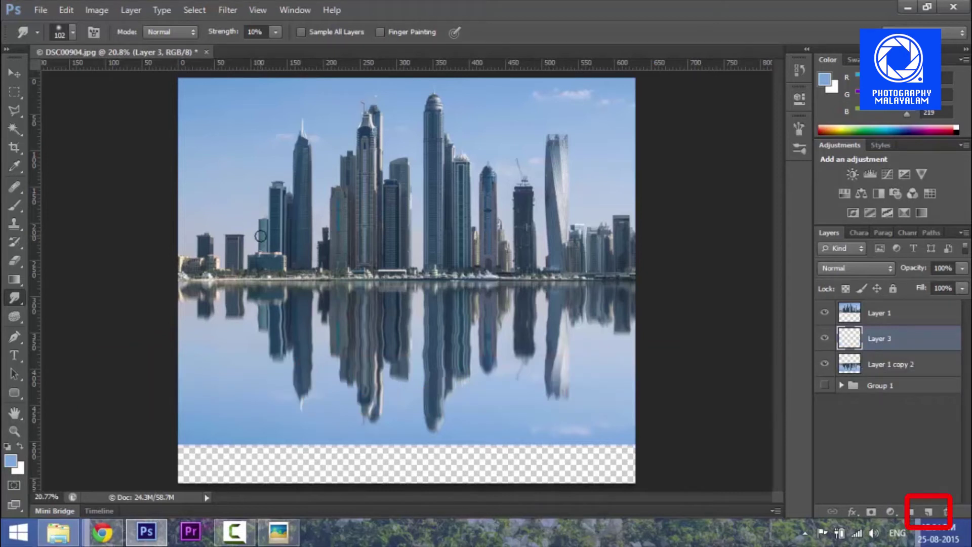
{"action": "left_click", "coordinate": [20, 445]}
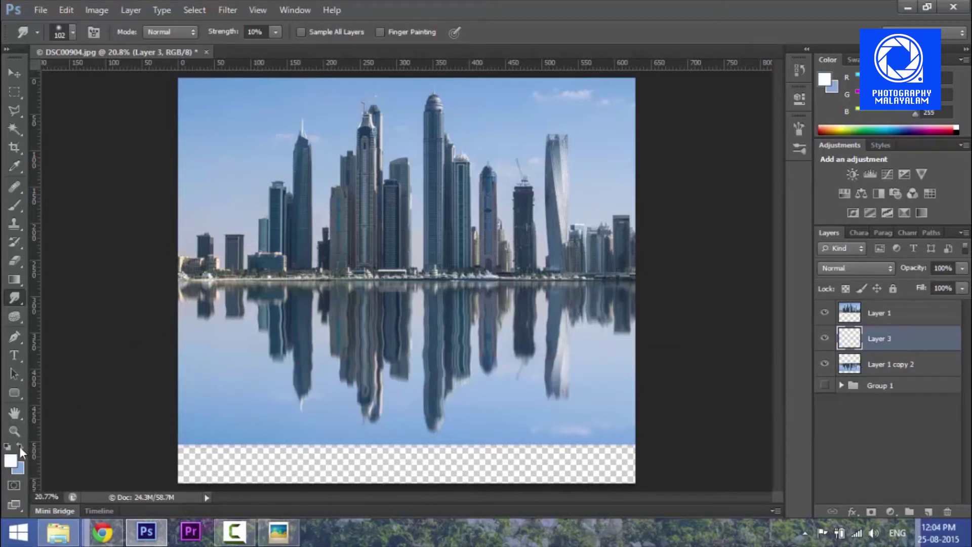
{"action": "left_click", "coordinate": [11, 461]}
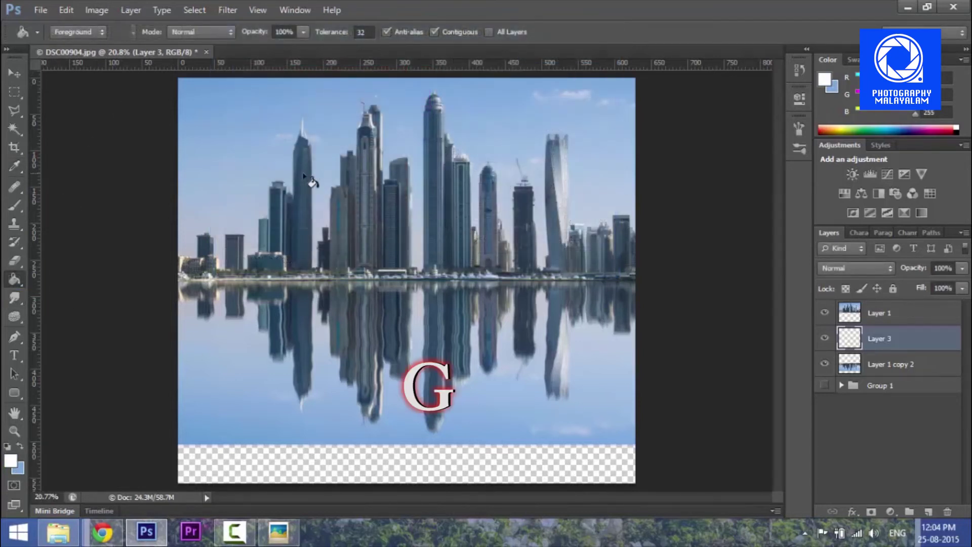
{"action": "left_click", "coordinate": [505, 244]}
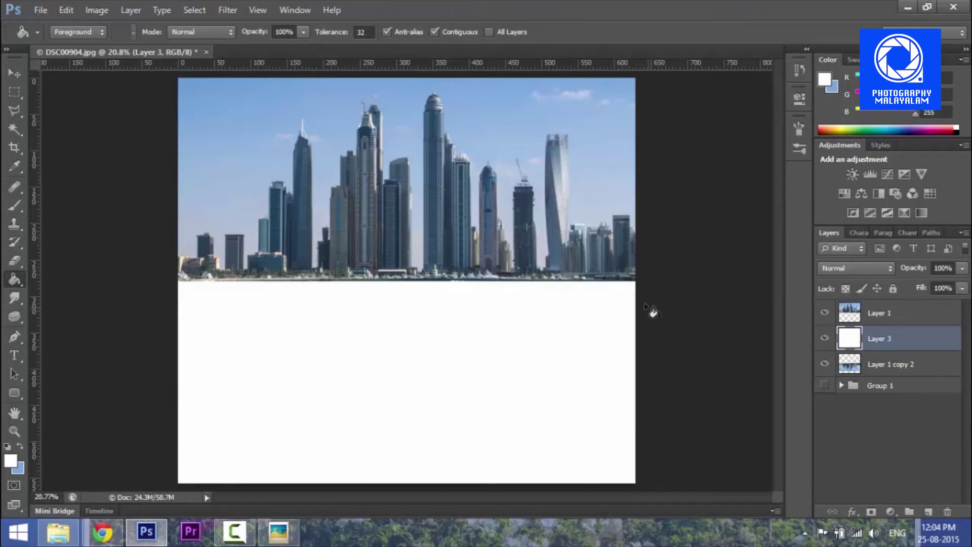
{"action": "left_click", "coordinate": [226, 14]}
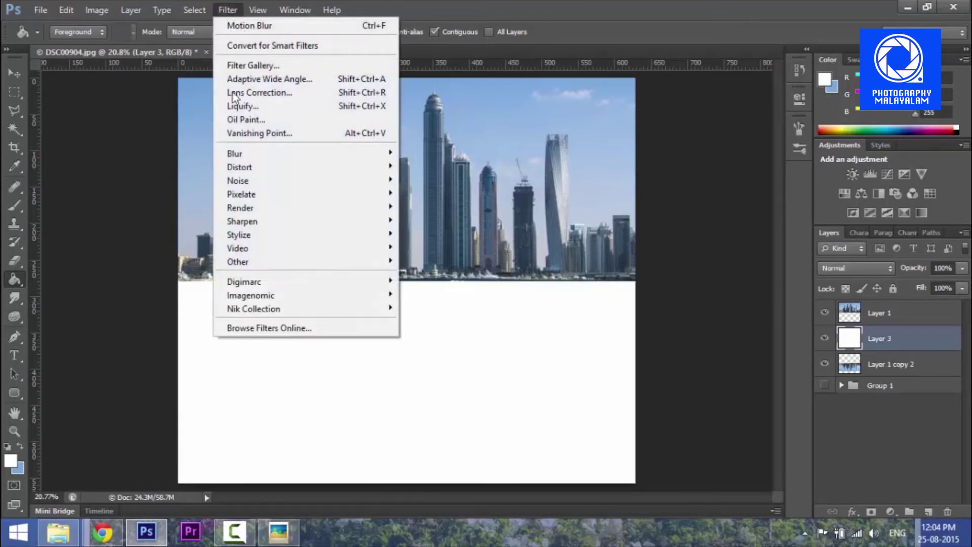
- Apply Add Noise at 400%, Gaussian, Monochromatic to Layer 3's white fill
{"action": "mouse_move", "coordinate": [253, 184]}
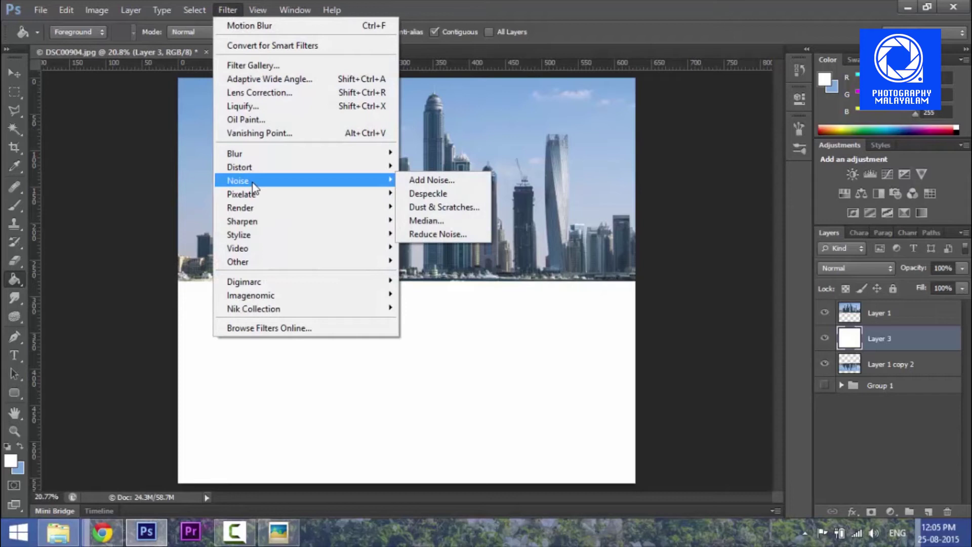
{"action": "left_click", "coordinate": [421, 182]}
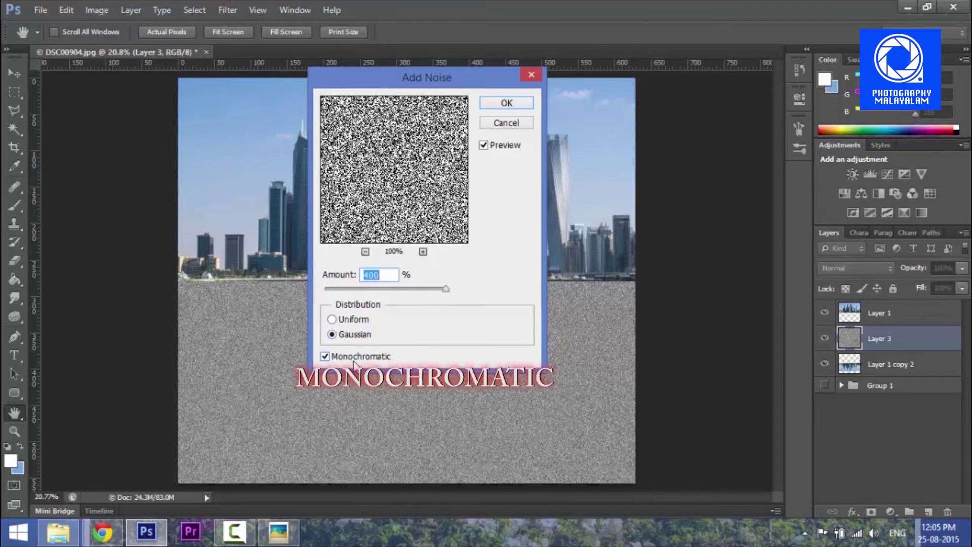
{"action": "left_click", "coordinate": [509, 104]}
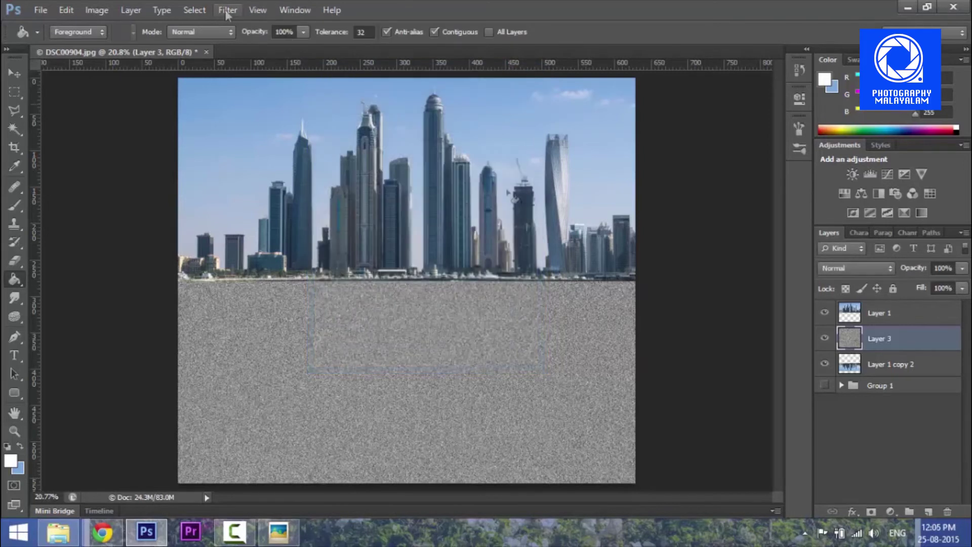
{"action": "left_click", "coordinate": [225, 10]}
- Apply a horizontal Motion Blur at 0° angle and 35 pixels distance to Layer 3
{"action": "left_click", "coordinate": [225, 10]}
{"action": "left_click", "coordinate": [258, 10]}
{"action": "mouse_move", "coordinate": [227, 10]}
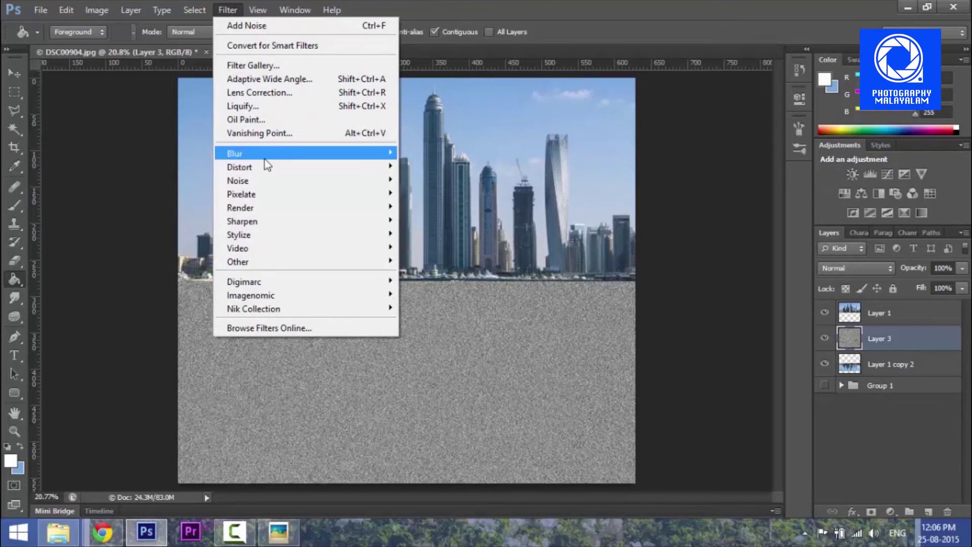
{"action": "mouse_move", "coordinate": [265, 159]}
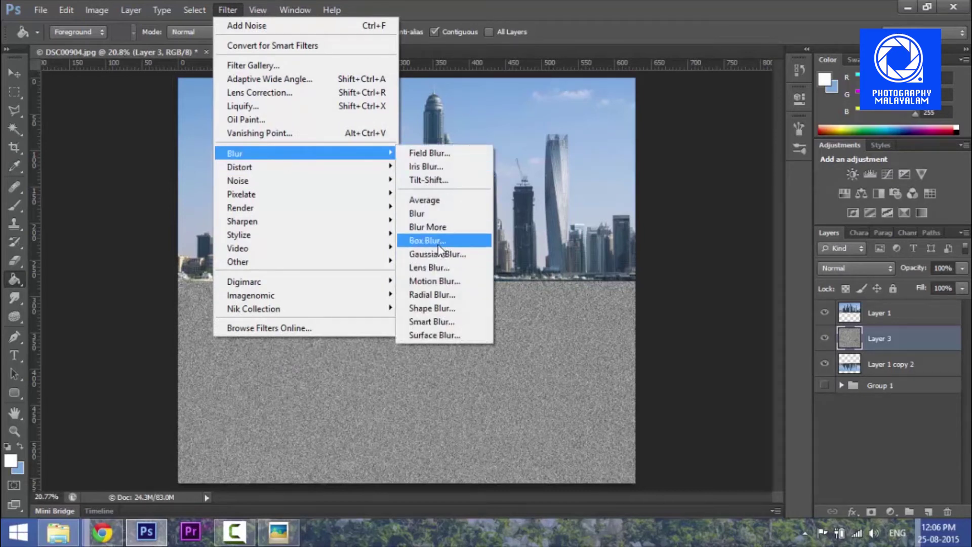
{"action": "left_click", "coordinate": [436, 282]}
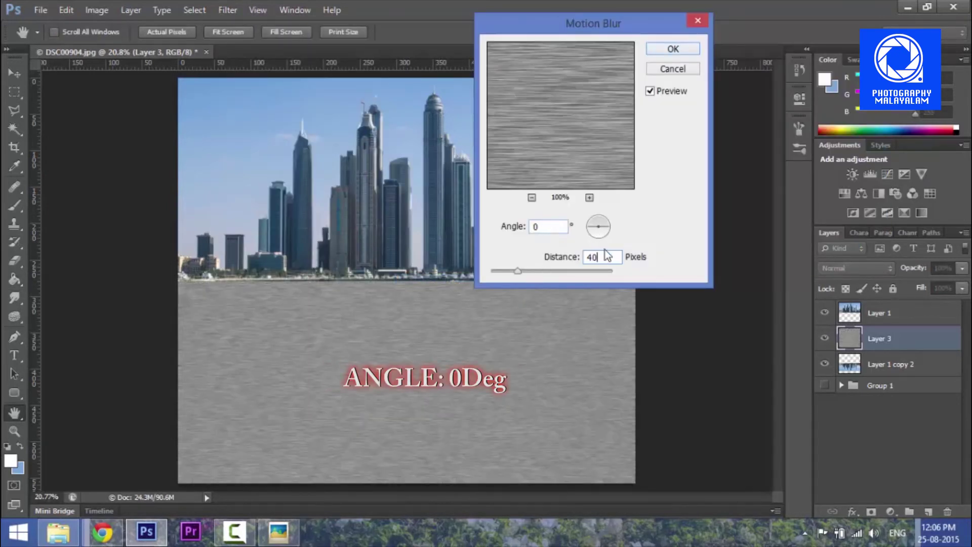
{"action": "left_click_drag", "start_coordinate": [517, 271], "coordinate": [514, 271]}
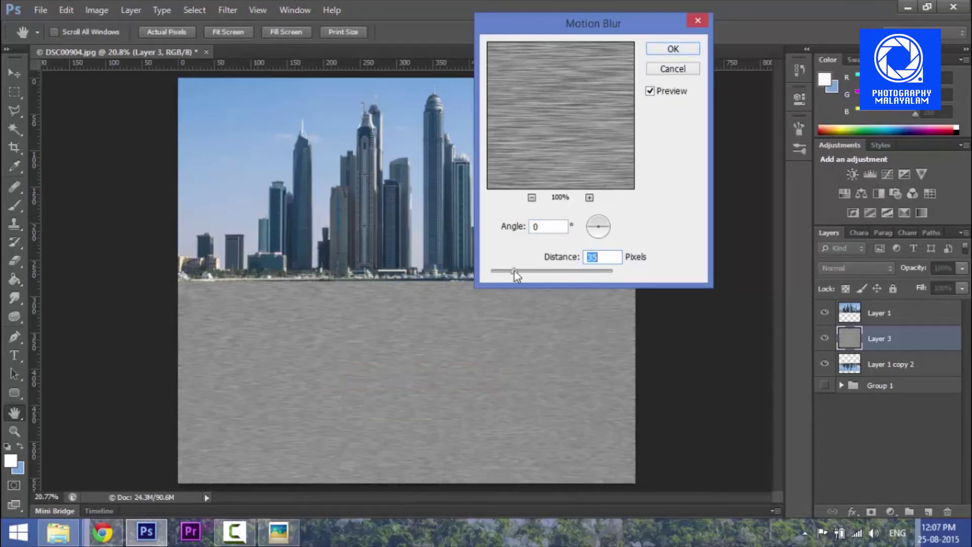
{"action": "left_click", "coordinate": [668, 53]}
{"action": "left_click", "coordinate": [101, 12]}
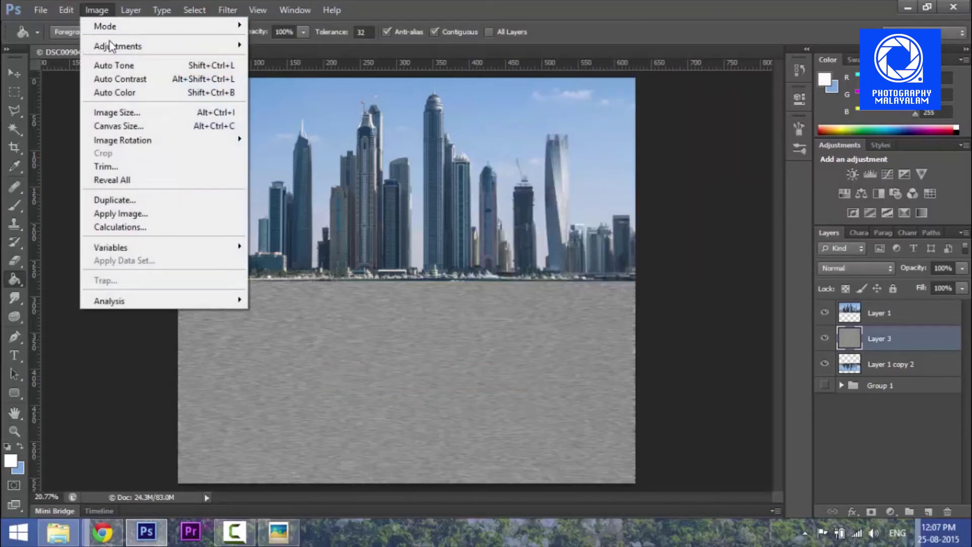
- Apply Levels with input values 150, 1.5 and 215 to Layer 3
{"action": "mouse_move", "coordinate": [112, 48]}
{"action": "left_click", "coordinate": [295, 61]}
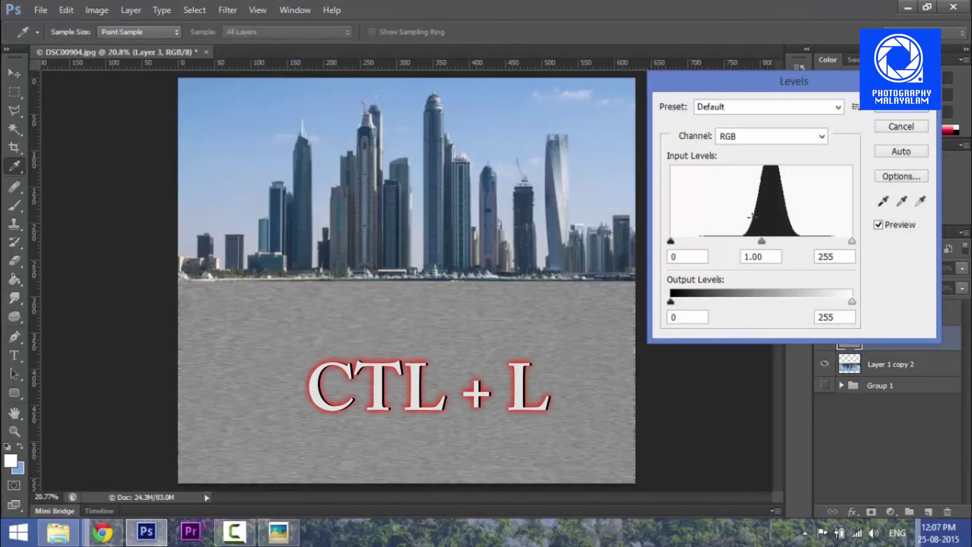
{"action": "type", "text": "150"}
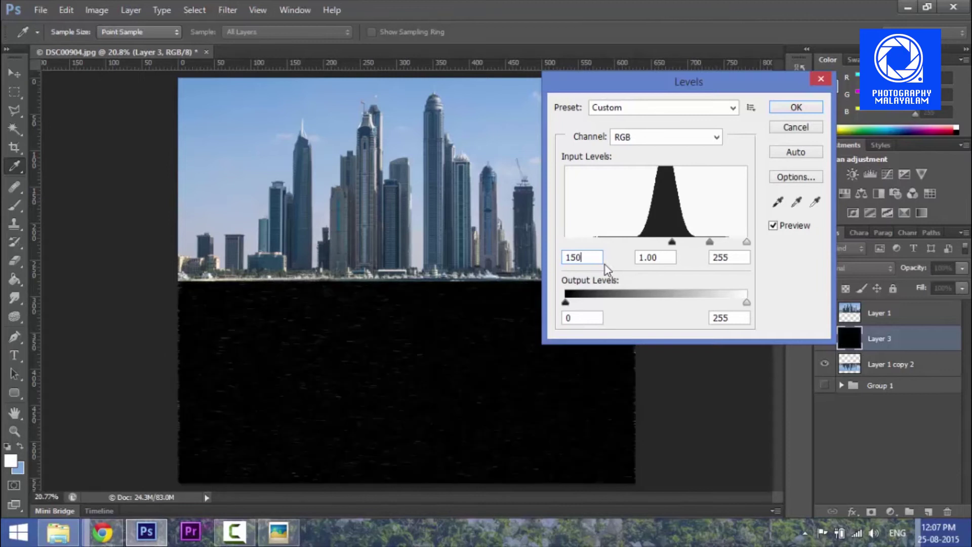
{"action": "key", "text": "Tab"}
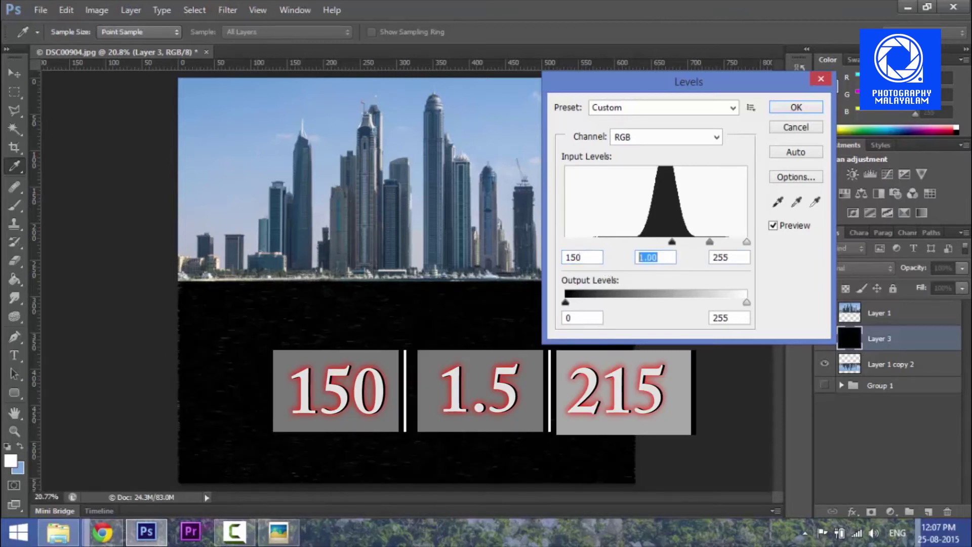
{"action": "type", "text": "1.5"}
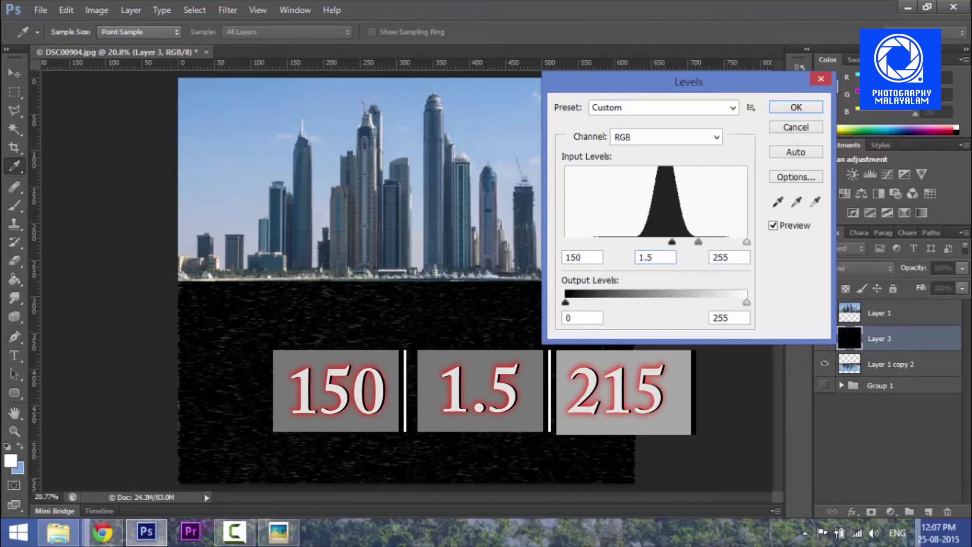
{"action": "left_click", "coordinate": [744, 261]}
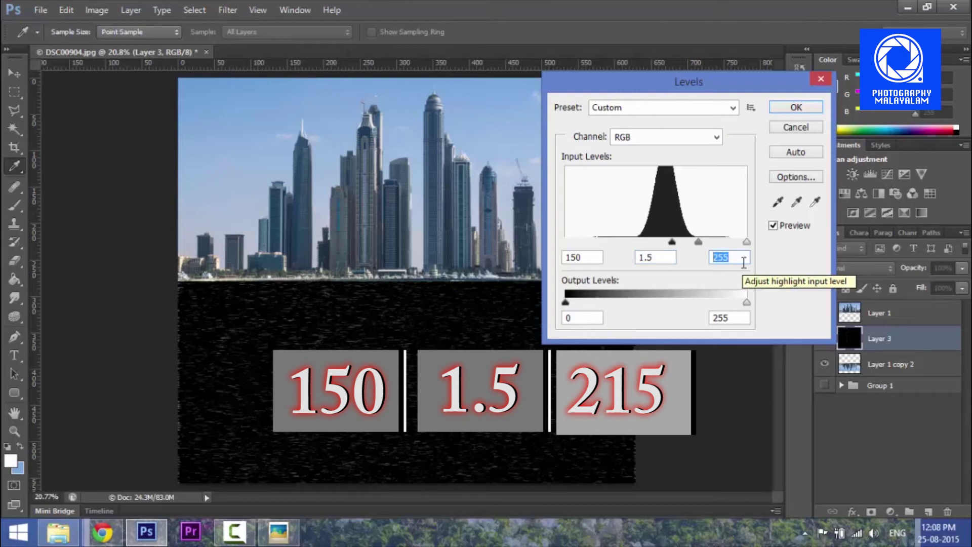
{"action": "type", "text": "215"}
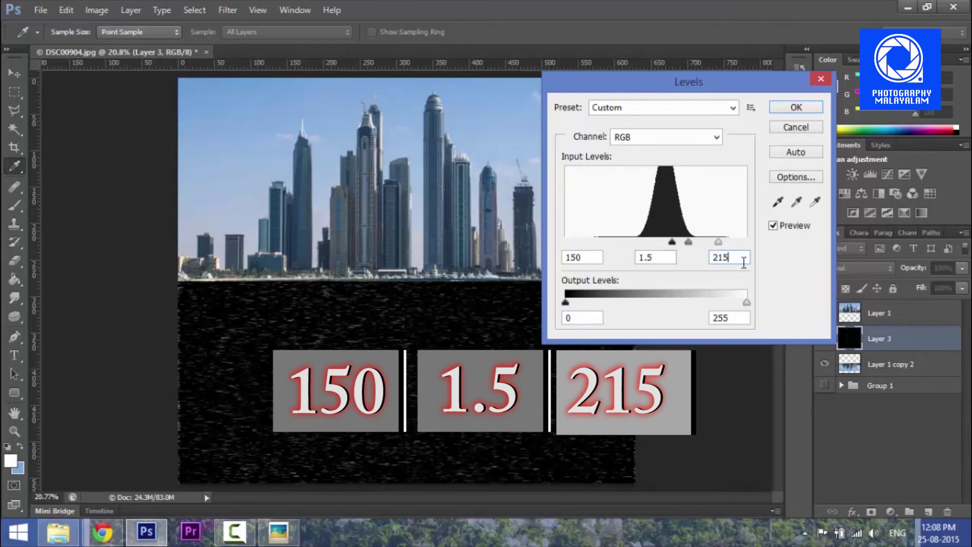
{"action": "left_click", "coordinate": [785, 109]}
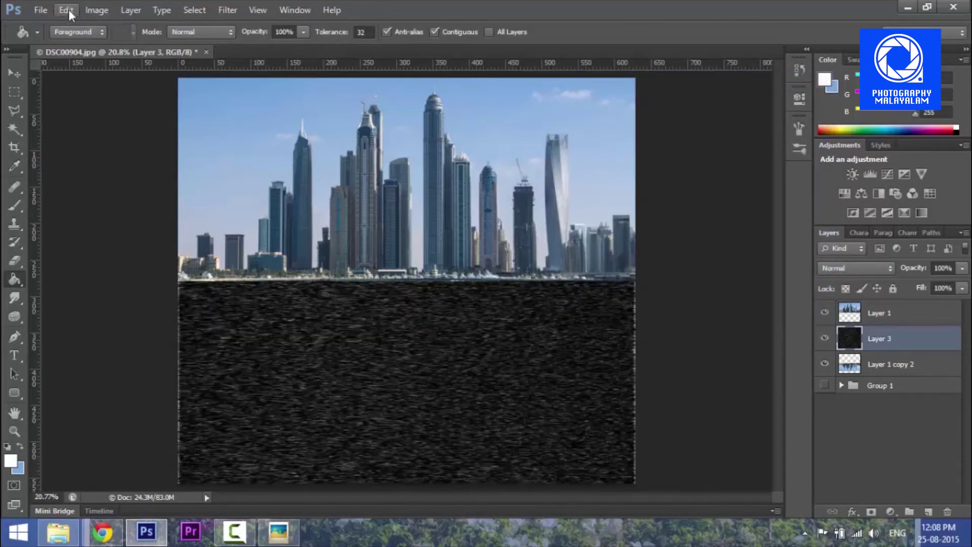
- Perspective-transform Layer 3, widening its bottom corners and pinching the top inward
{"action": "left_click", "coordinate": [66, 10]}
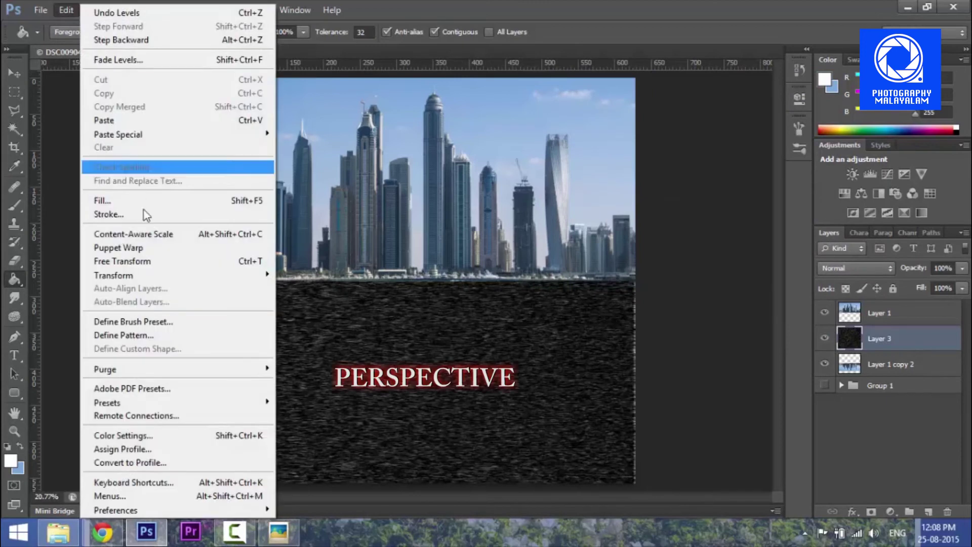
{"action": "mouse_move", "coordinate": [148, 276]}
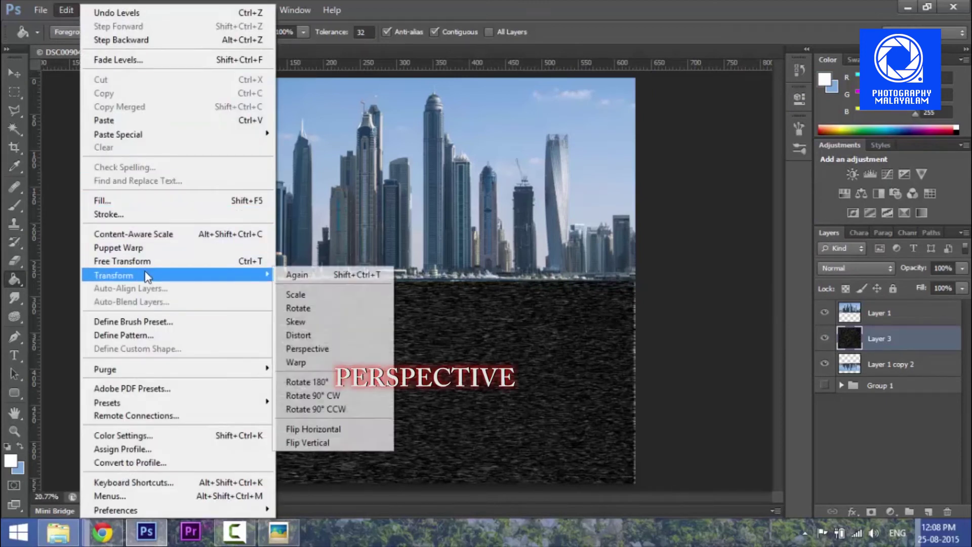
{"action": "left_click", "coordinate": [321, 349]}
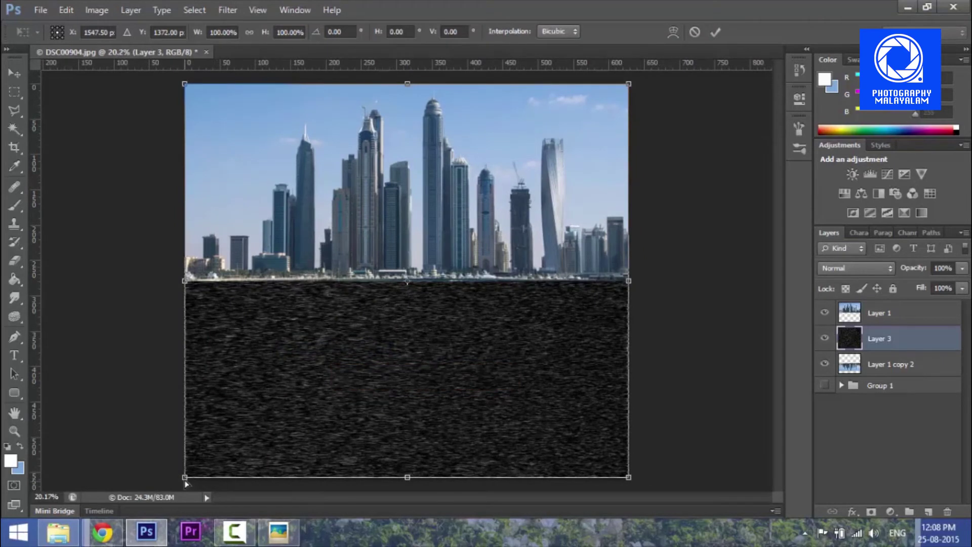
{"action": "left_click_drag", "start_coordinate": [185, 482], "coordinate": [95, 482]}
{"action": "left_click_drag", "start_coordinate": [188, 93], "coordinate": [286, 84]}
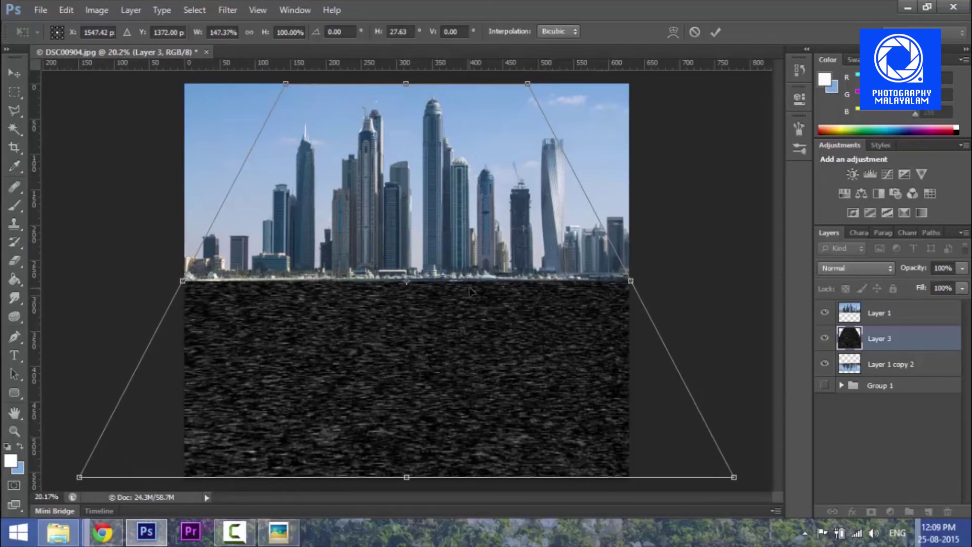
{"action": "key", "text": "Return"}
{"action": "key", "text": "g"}
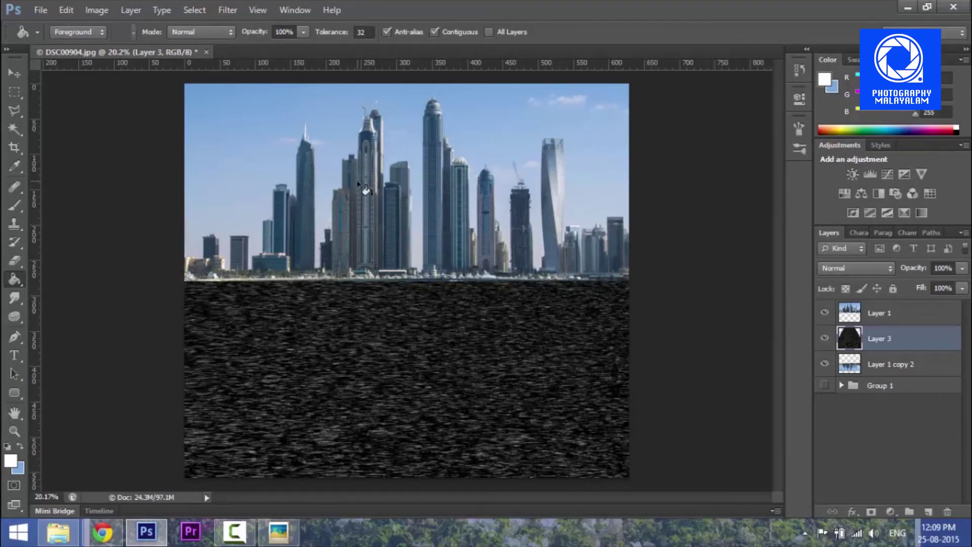
- Soften Layer 3 with a 2-pixel Gaussian Blur
{"action": "left_click", "coordinate": [225, 10]}
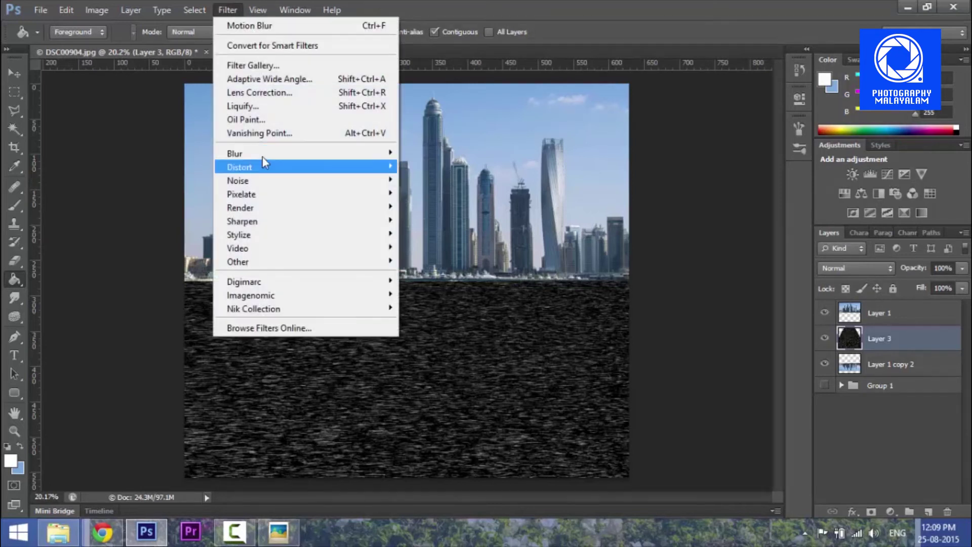
{"action": "mouse_move", "coordinate": [264, 157]}
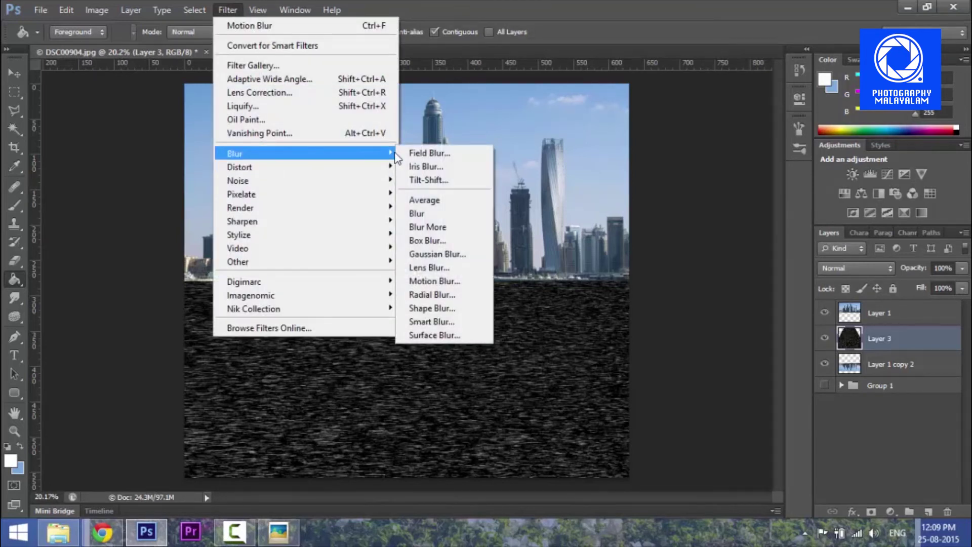
{"action": "left_click", "coordinate": [459, 256]}
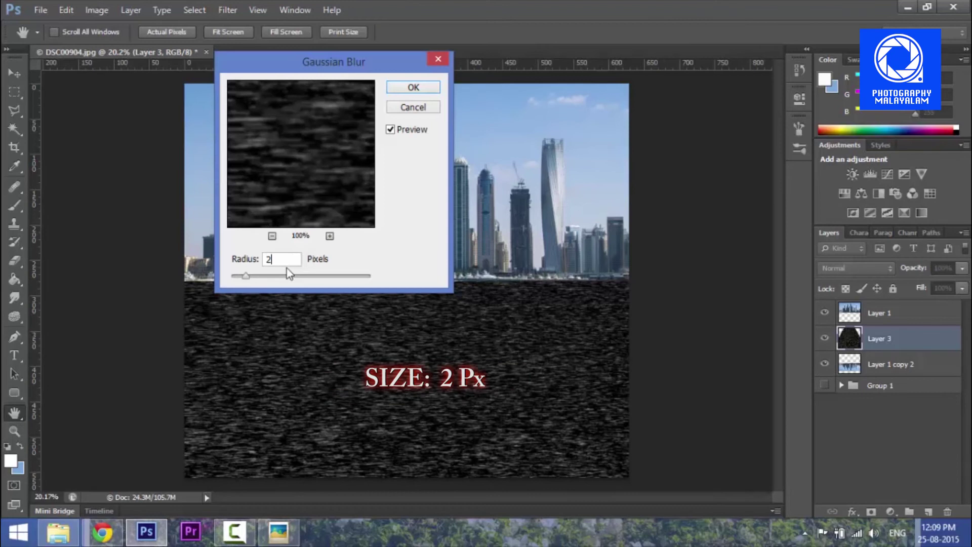
{"action": "left_click", "coordinate": [413, 87]}
- Duplicate Layer 3 as Layer 3 copy and hide the copy
{"action": "right_click", "coordinate": [884, 338]}
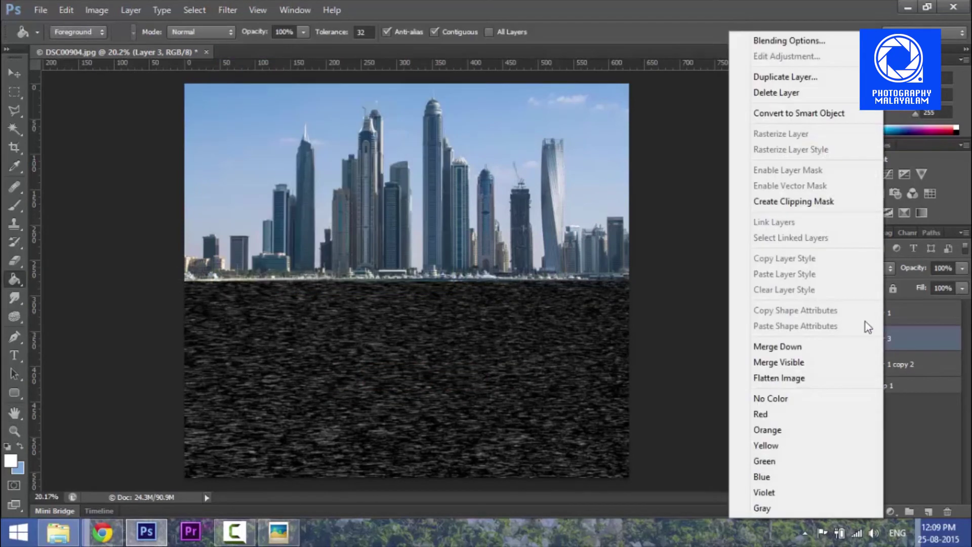
{"action": "left_click", "coordinate": [784, 77]}
{"action": "left_click", "coordinate": [612, 159]}
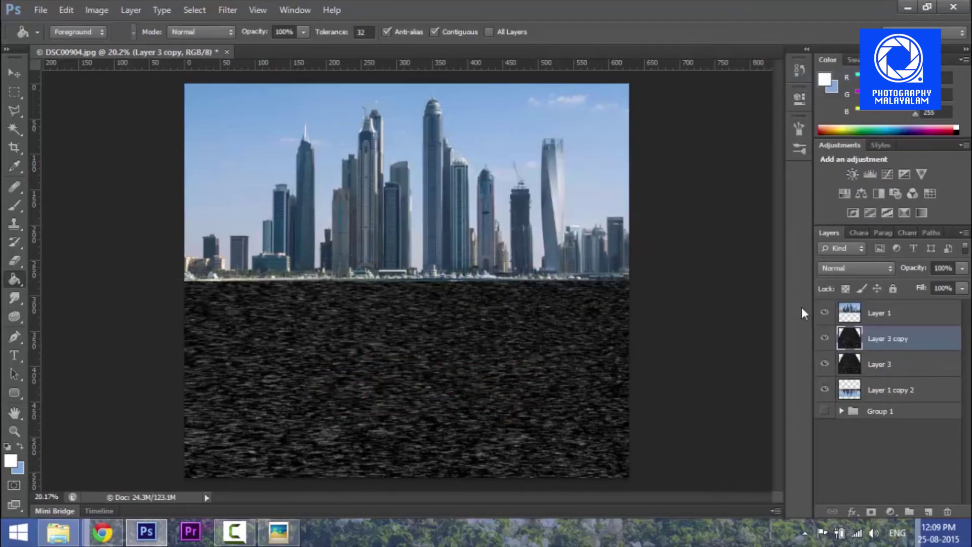
{"action": "left_click", "coordinate": [825, 339]}
- Set Layer 3 to Soft Light blend mode at 44% opacity
{"action": "left_click", "coordinate": [871, 369]}
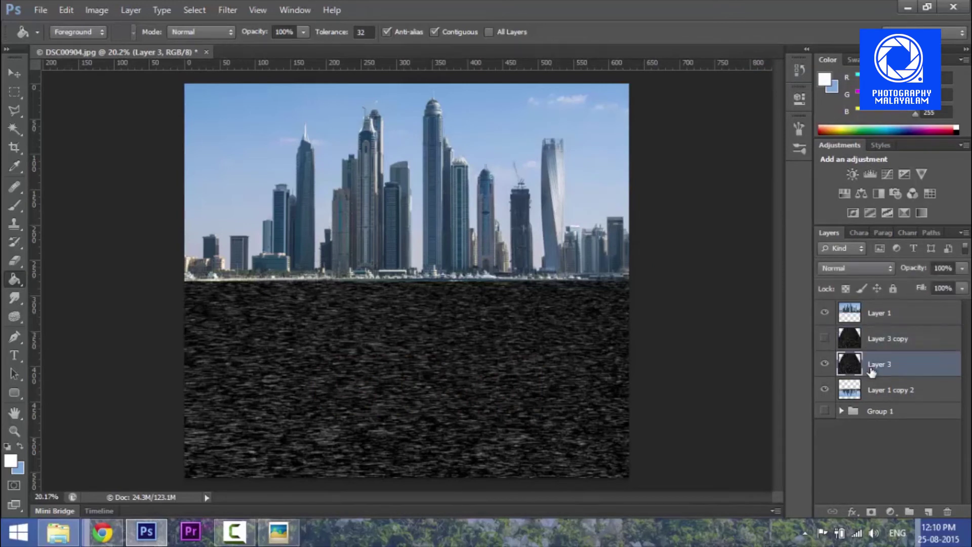
{"action": "left_click", "coordinate": [861, 268]}
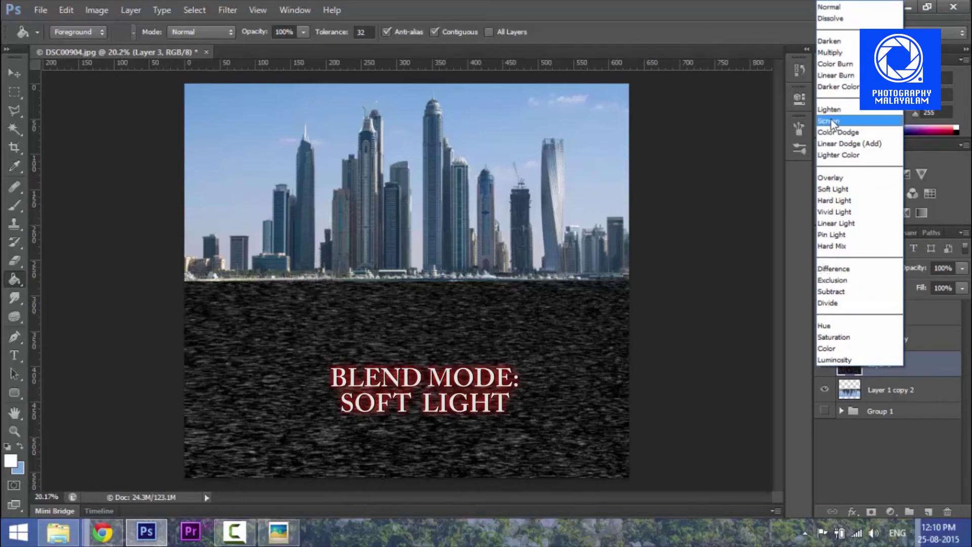
{"action": "left_click", "coordinate": [833, 189]}
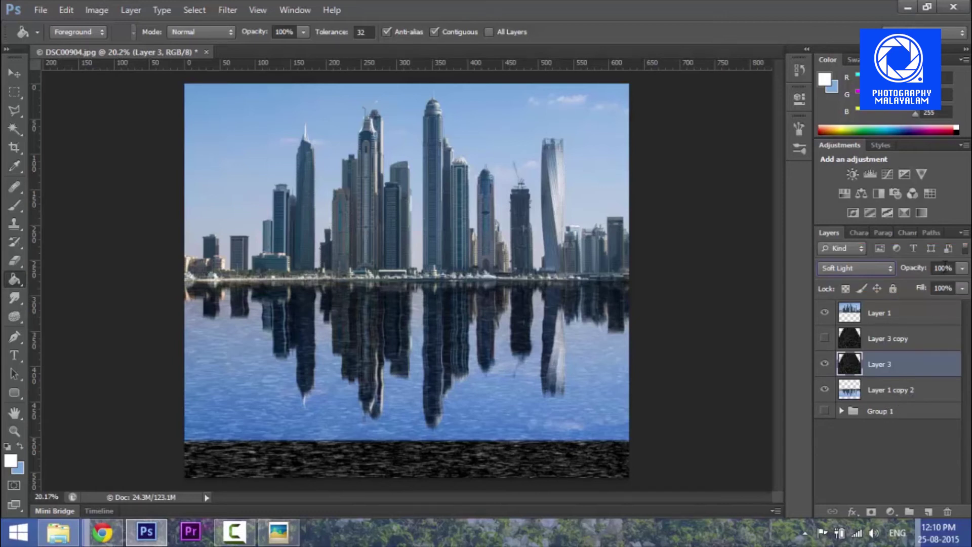
{"action": "left_click", "coordinate": [962, 268]}
{"action": "left_click_drag", "start_coordinate": [962, 284], "coordinate": [922, 285]}
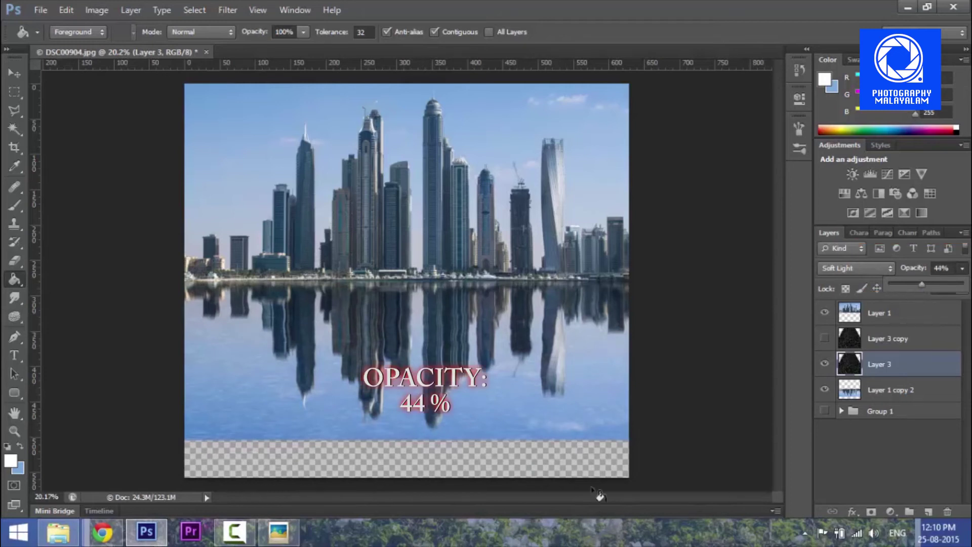
- Show Layer 3 copy and make it the active layer
{"action": "left_click", "coordinate": [824, 338]}
{"action": "left_click", "coordinate": [873, 344]}
{"action": "left_click", "coordinate": [131, 10]}
- Invert Layer 3 copy to turn the dark ripples into light ones
{"action": "mouse_move", "coordinate": [95, 9]}
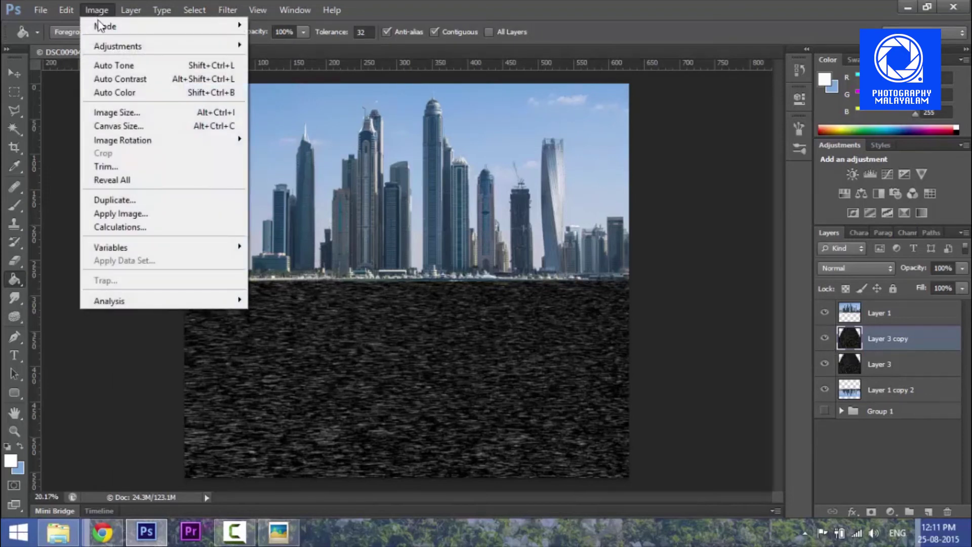
{"action": "mouse_move", "coordinate": [109, 44]}
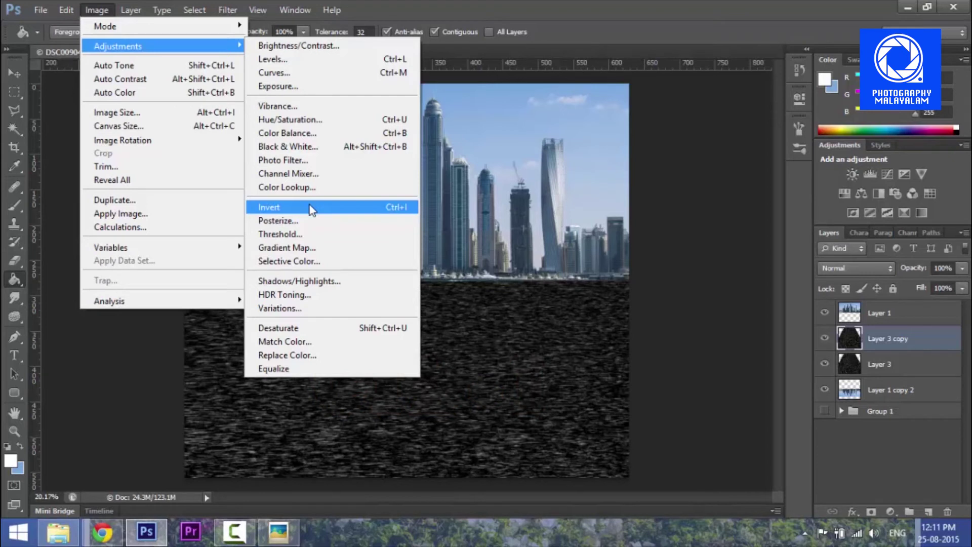
{"action": "left_click", "coordinate": [310, 208]}
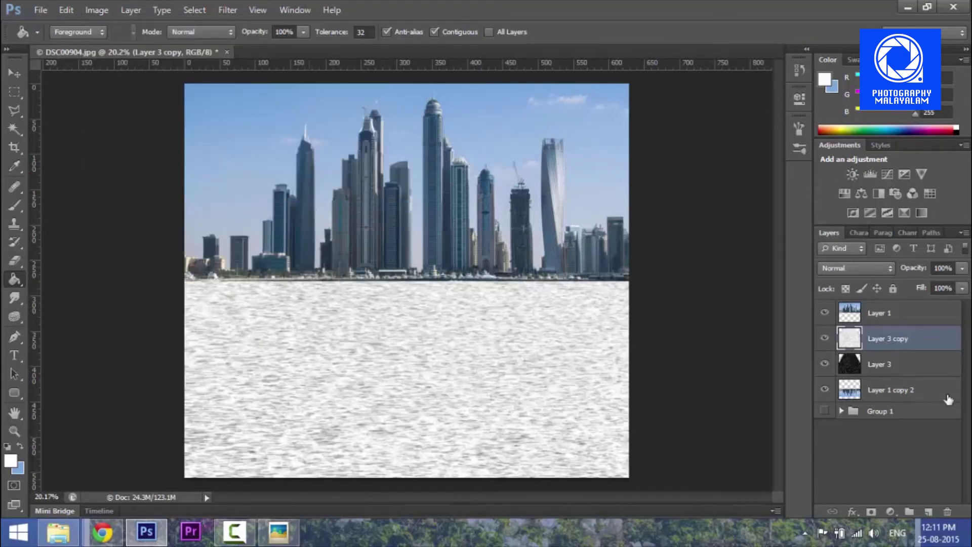
- Blend Layer 3 copy in Overlay mode at 36% opacity
{"action": "left_click", "coordinate": [852, 267]}
{"action": "left_click", "coordinate": [837, 179]}
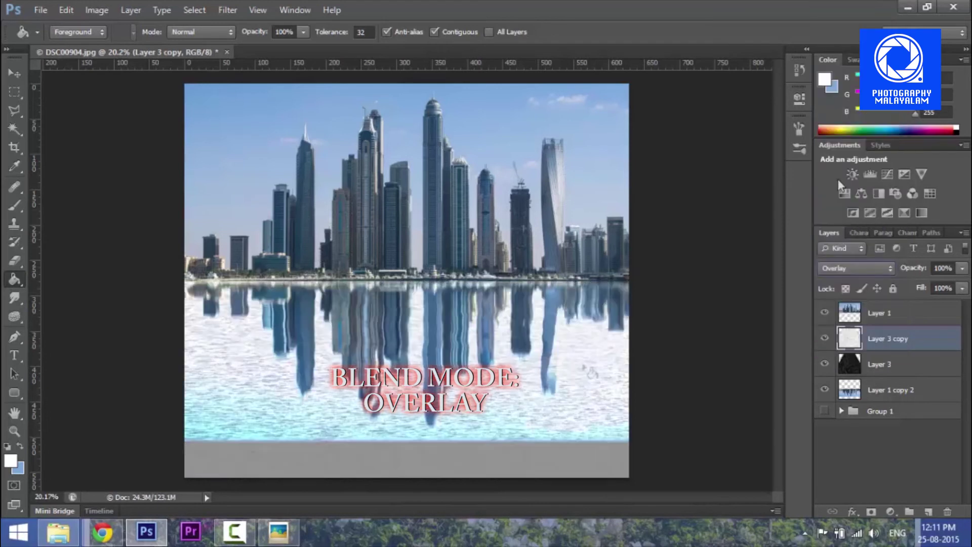
{"action": "left_click", "coordinate": [962, 268]}
{"action": "left_click_drag", "start_coordinate": [951, 279], "coordinate": [916, 291]}
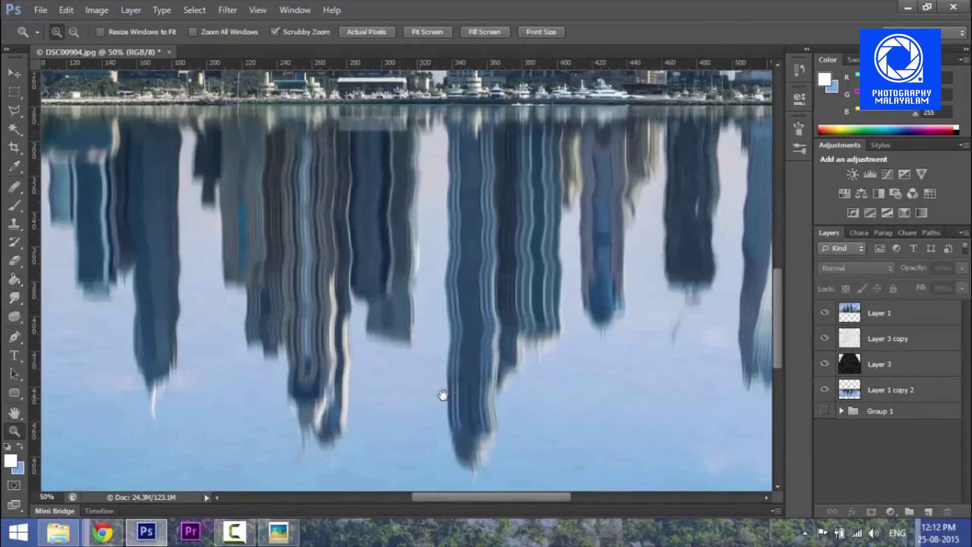
{"action": "scroll", "coordinate": [443, 395], "scroll_direction": "down", "scroll_amount": 5}
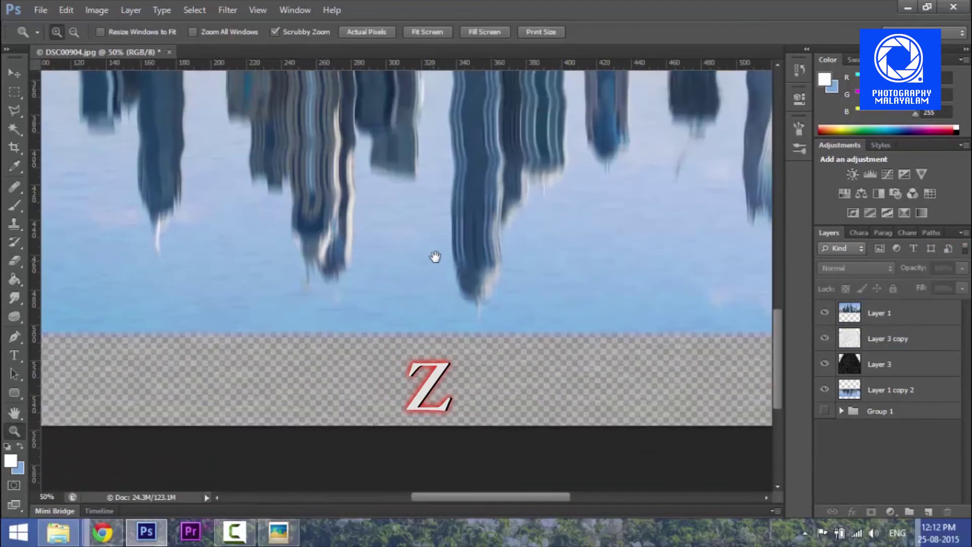
{"action": "double_click", "coordinate": [436, 253]}
{"action": "key", "text": "v"}
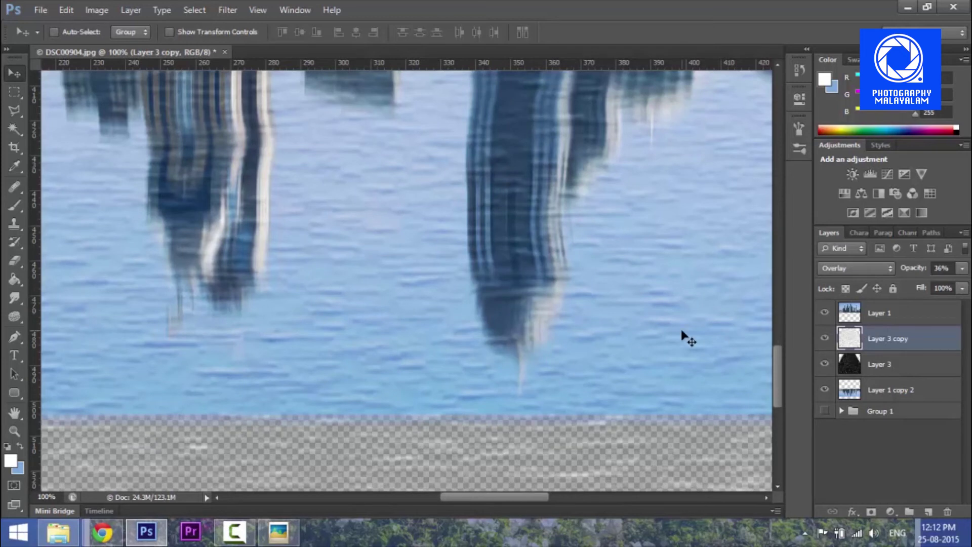
{"action": "key", "text": "ctrl+0"}
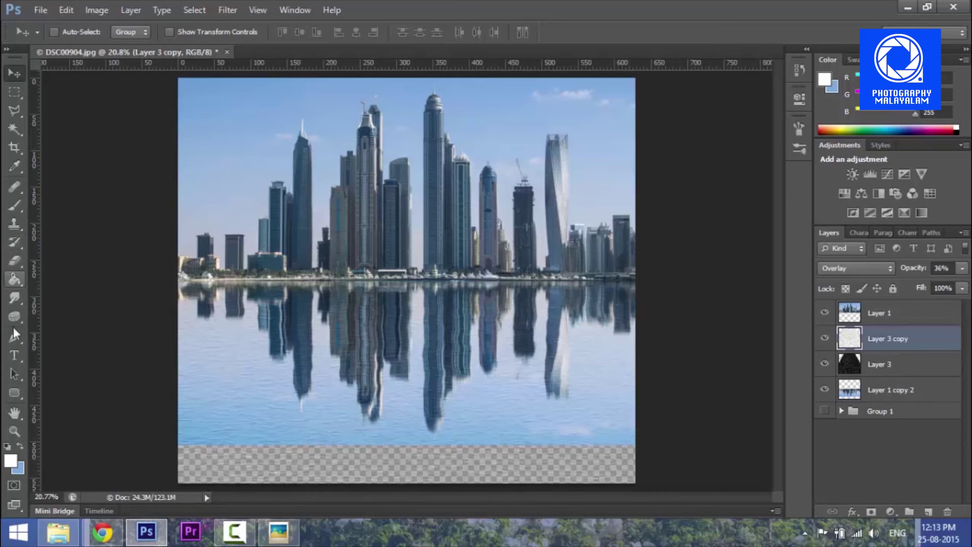
- Set up the Smudge tool with 84% strength and a 200 px brush
{"action": "left_click", "coordinate": [14, 298]}
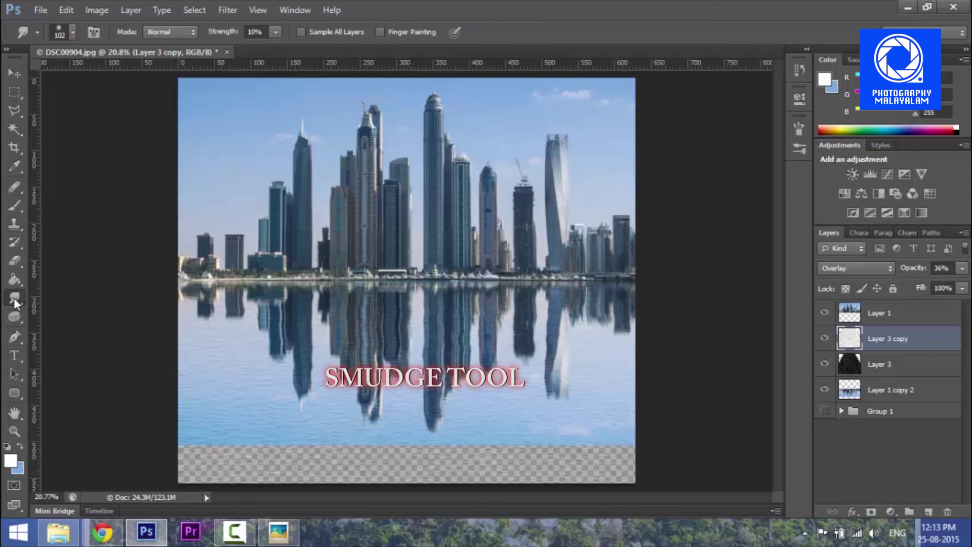
{"action": "left_click", "coordinate": [276, 32]}
{"action": "left_click_drag", "start_coordinate": [330, 47], "coordinate": [329, 46]}
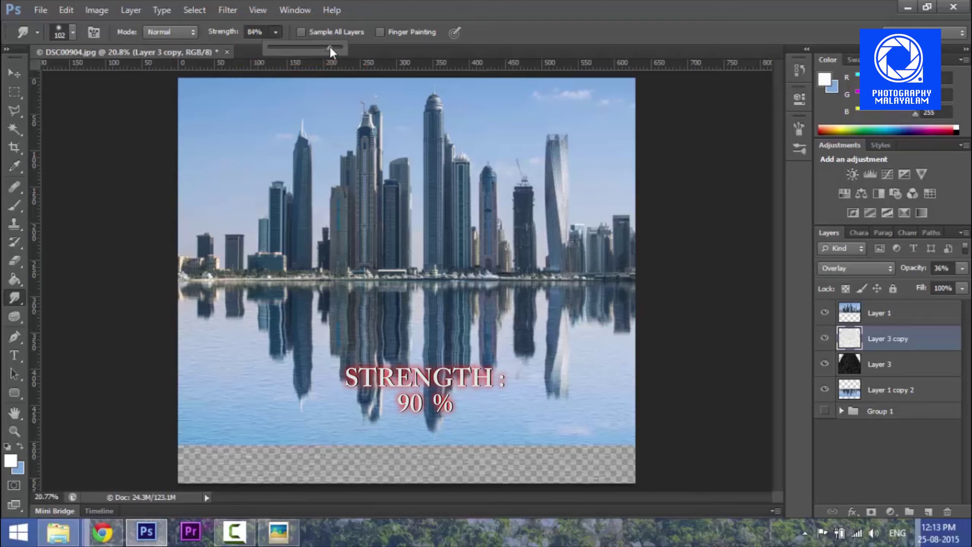
{"action": "left_click", "coordinate": [582, 2]}
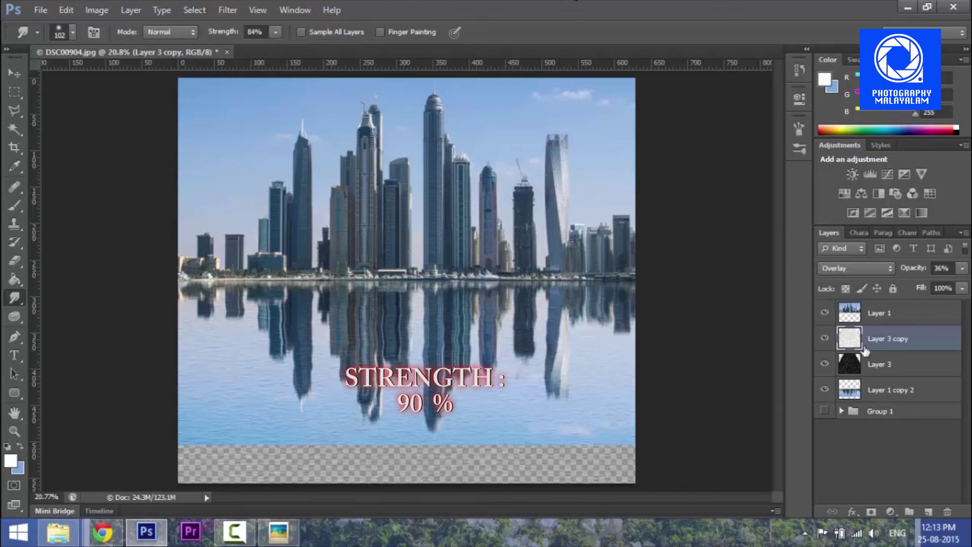
{"action": "left_click", "coordinate": [71, 32]}
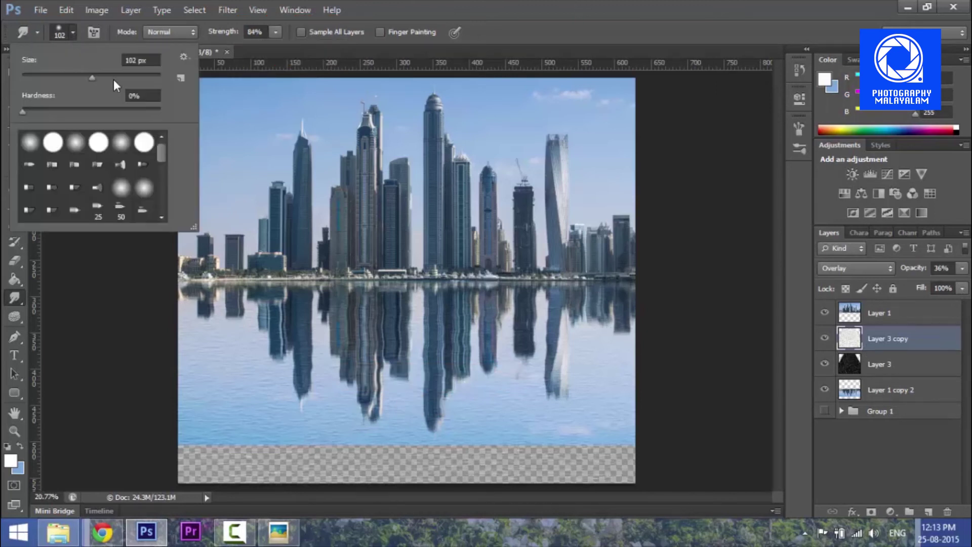
{"action": "left_click", "coordinate": [124, 75]}
{"action": "key", "text": "Return"}
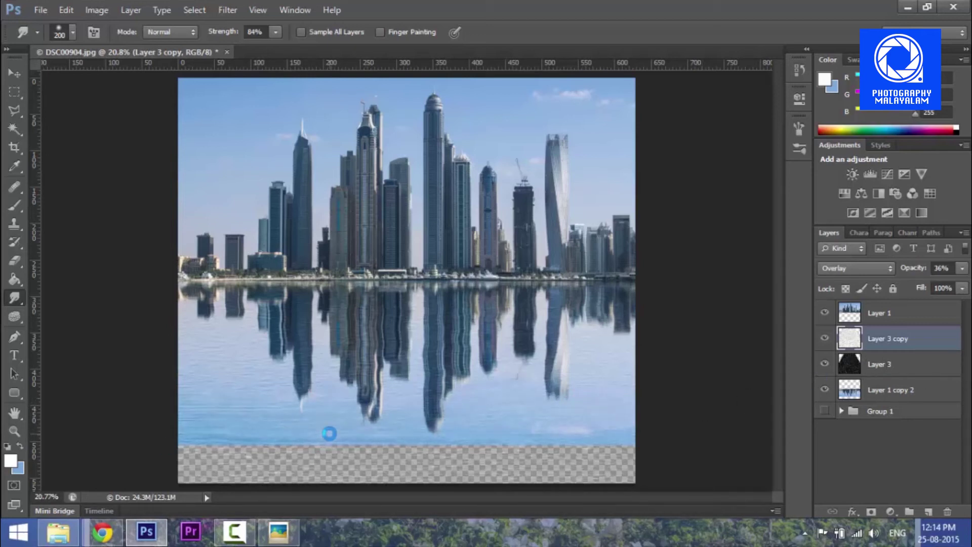
- Add an empty Layer 4 above Layer 1 at the top of the stack
{"action": "key", "text": "alt+bracketleft"}
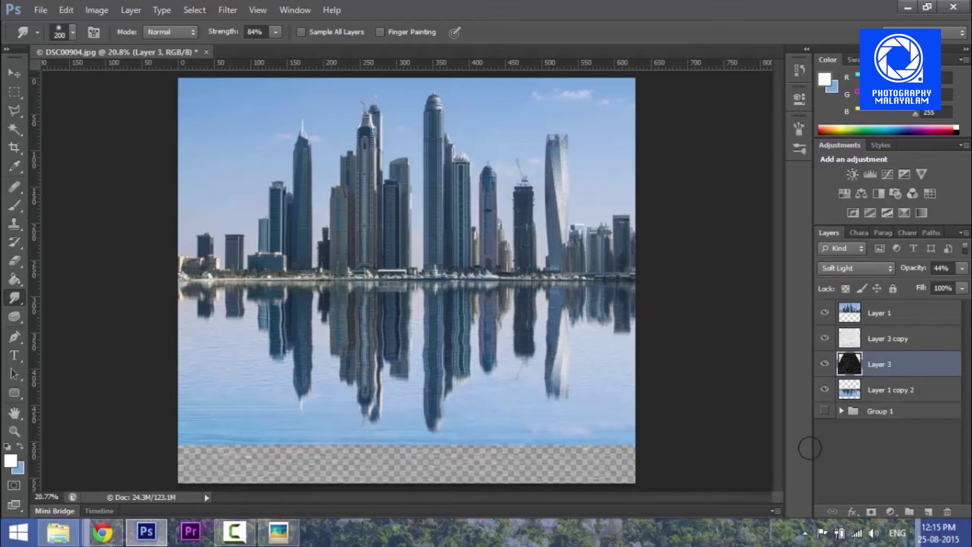
{"action": "left_click", "coordinate": [891, 313]}
{"action": "left_click", "coordinate": [929, 512]}
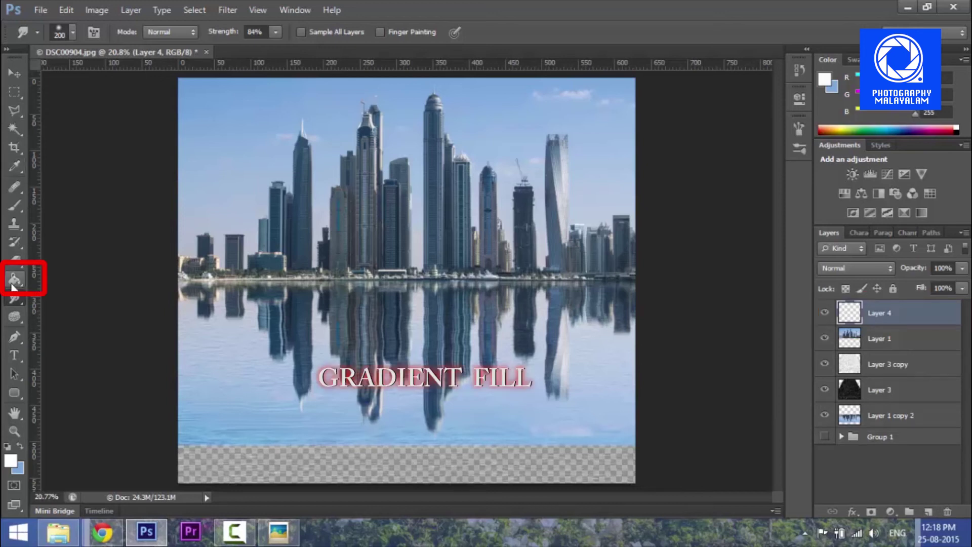
- Draw a black-to-transparent gradient upward from the water's bottom on Layer 4
{"action": "left_click_drag", "start_coordinate": [12, 286], "coordinate": [81, 278]}
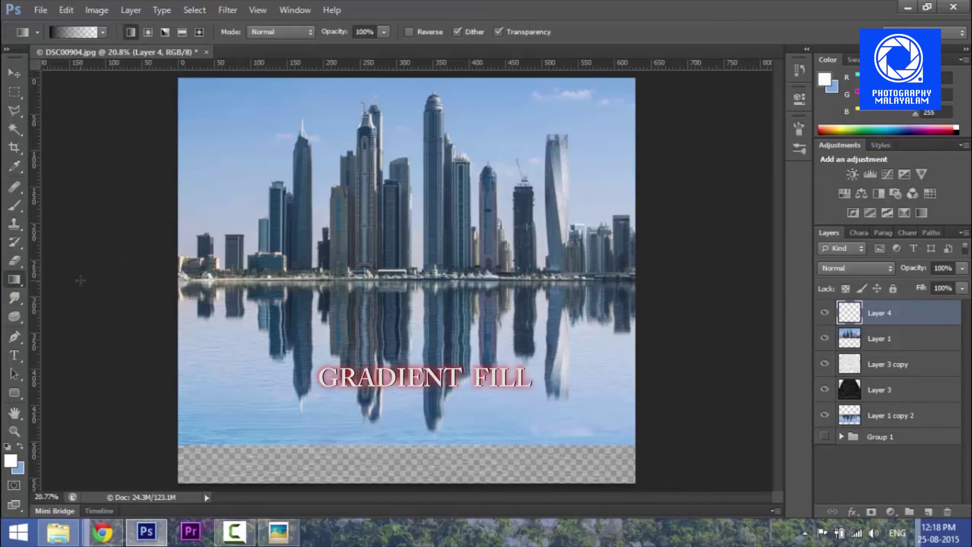
{"action": "left_click", "coordinate": [76, 33]}
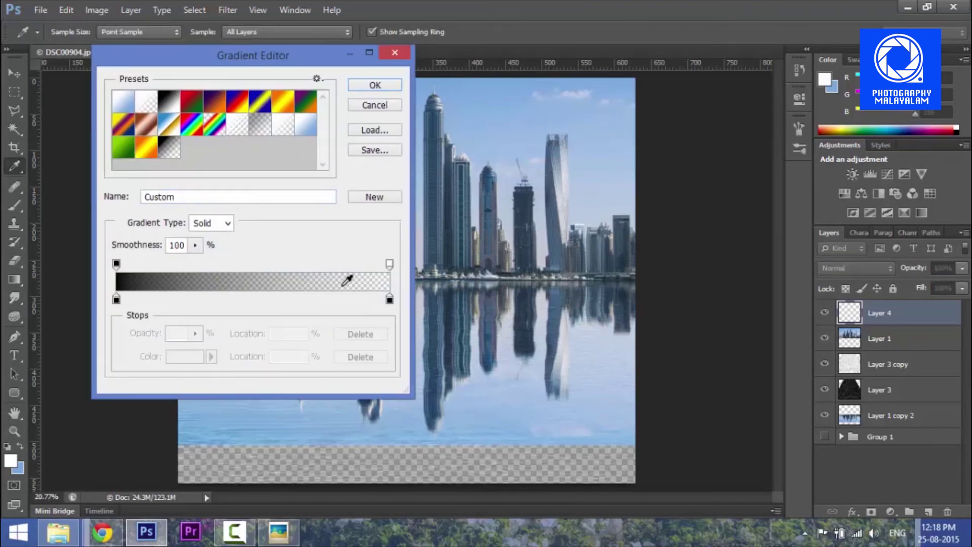
{"action": "left_click", "coordinate": [367, 87]}
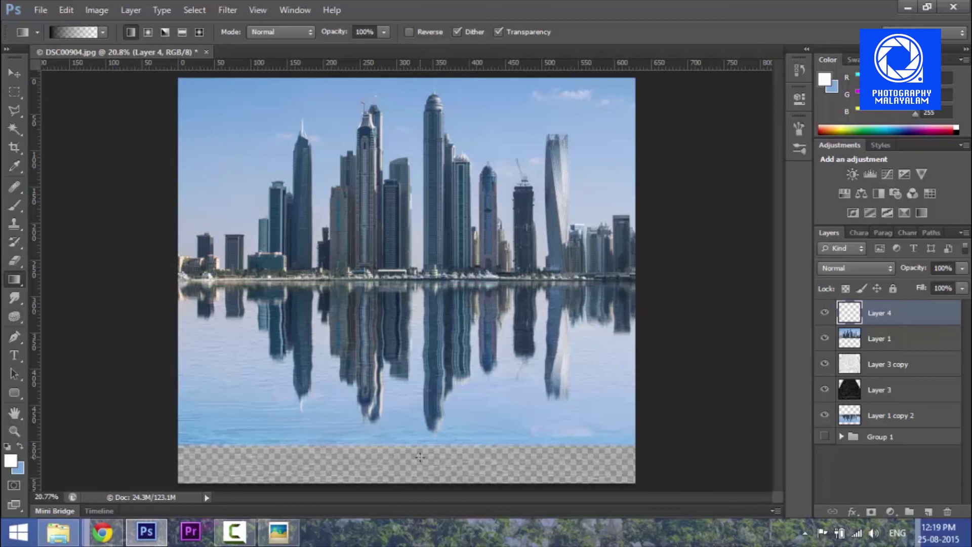
{"action": "left_click_drag", "start_coordinate": [416, 433], "coordinate": [412, 285]}
{"action": "left_click_drag", "start_coordinate": [412, 284], "coordinate": [412, 284]}
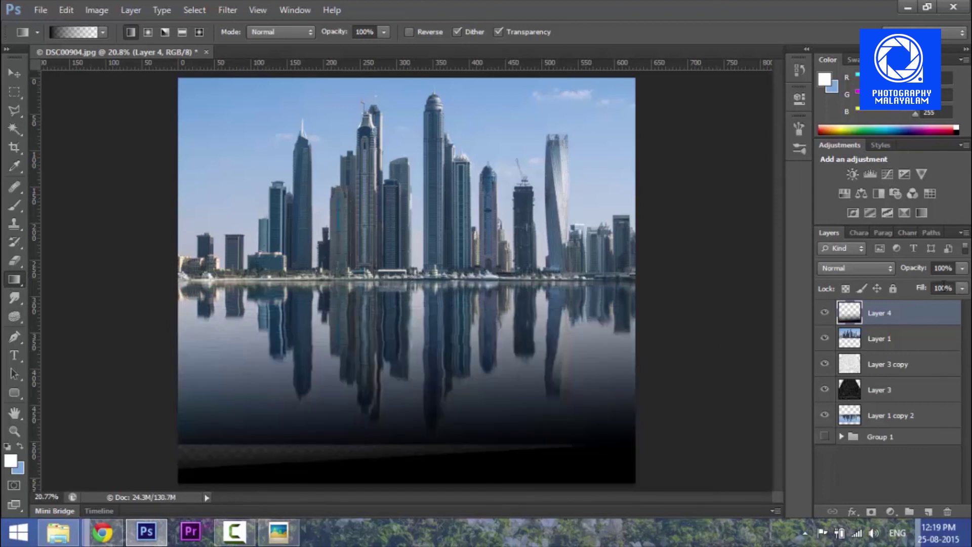
- Set Layer 4's opacity to 55%
{"action": "left_click", "coordinate": [962, 268]}
{"action": "left_click", "coordinate": [917, 282]}
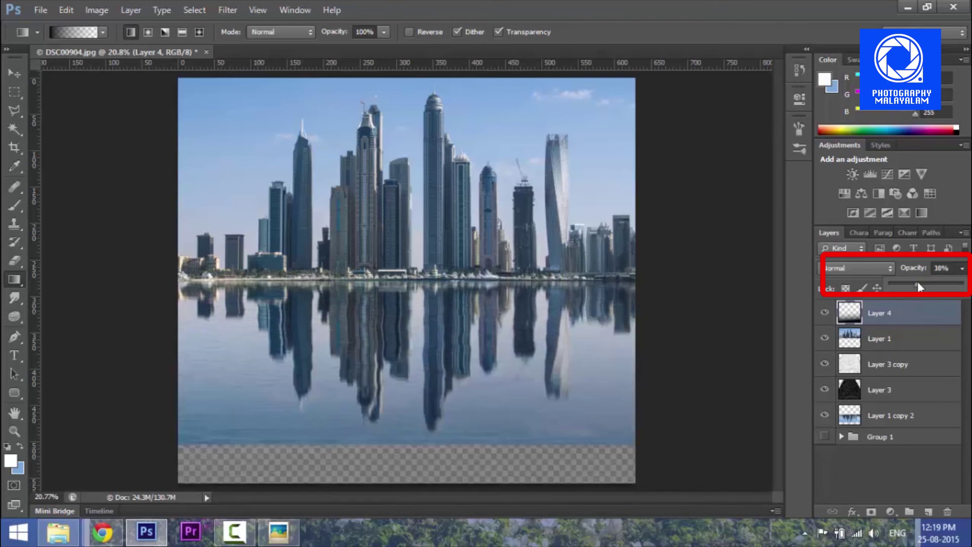
{"action": "left_click_drag", "start_coordinate": [930, 283], "coordinate": [930, 282]}
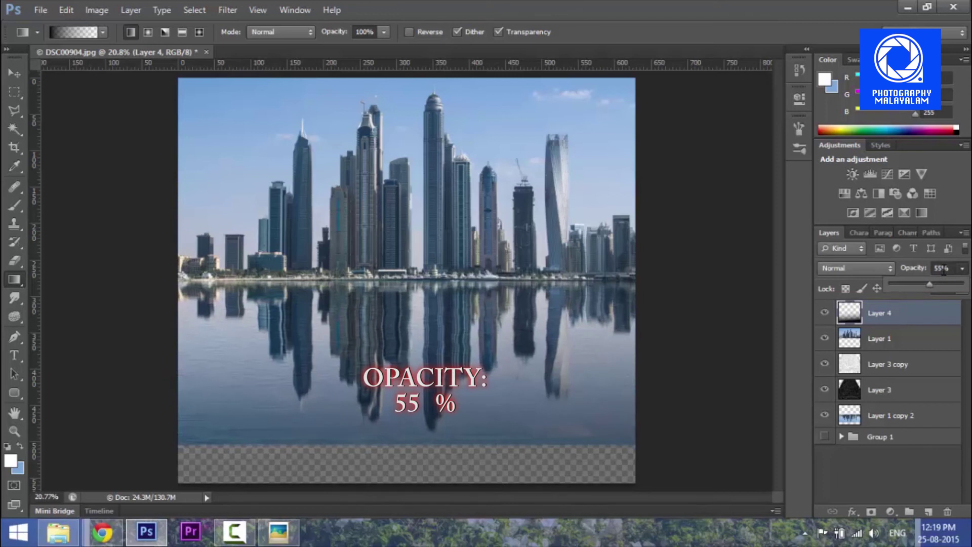
{"action": "key", "text": "v"}
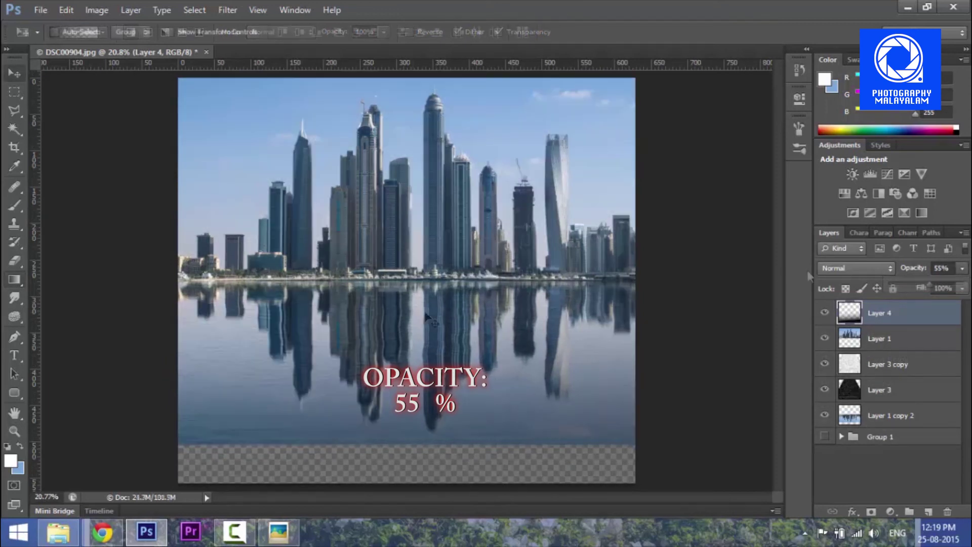
{"action": "left_click", "coordinate": [841, 436]}
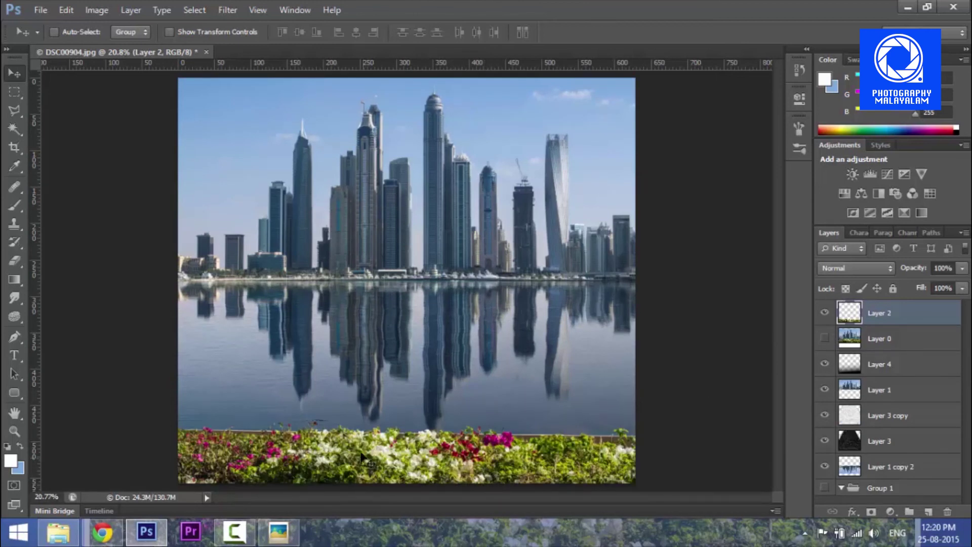
- Drag the flowerbed down to cover the empty strip along the canvas bottom
{"action": "left_click_drag", "start_coordinate": [474, 455], "coordinate": [477, 466]}
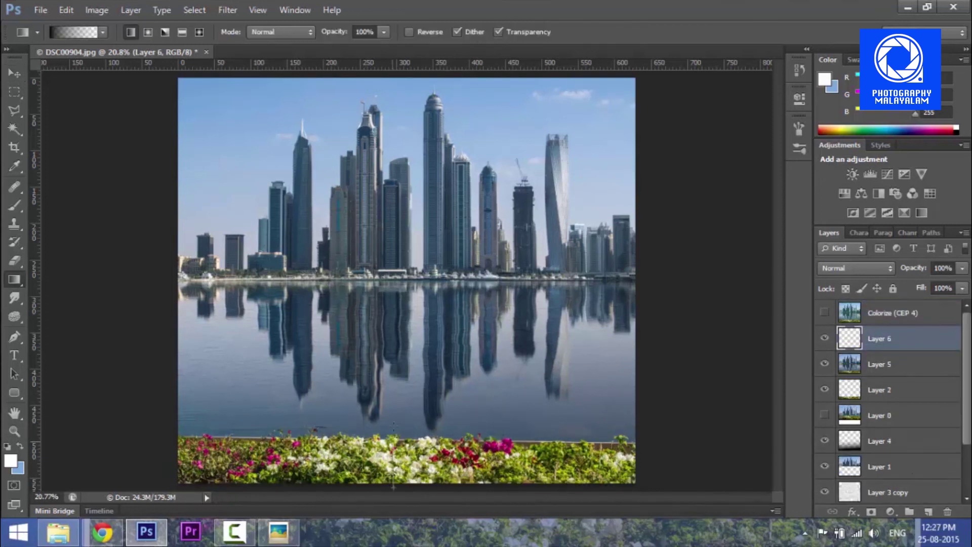